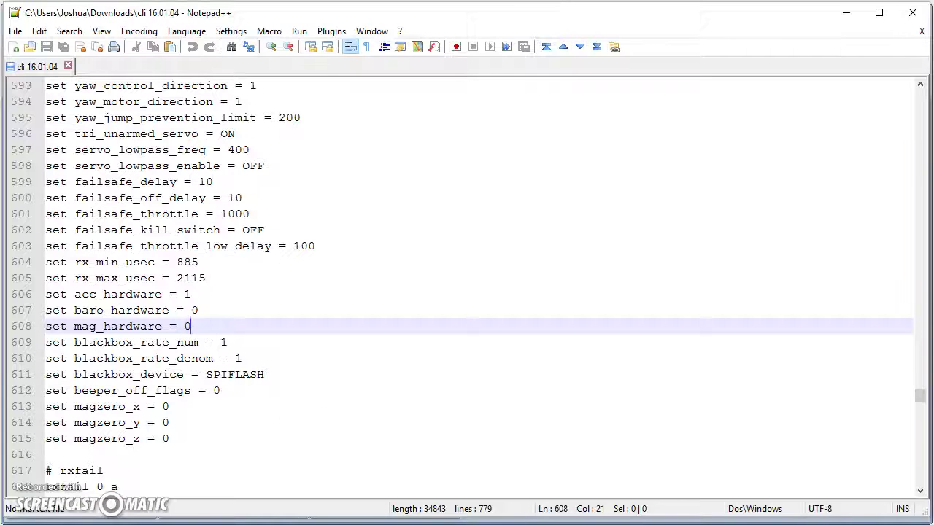
# Step: Review the acc_hardware, baro_hardware and mag_hardware settings in the CLI dump, highlighting their lines
pyautogui.moveTo(54, 294); pyautogui.dragTo(203, 295)
pyautogui.click(193, 295)
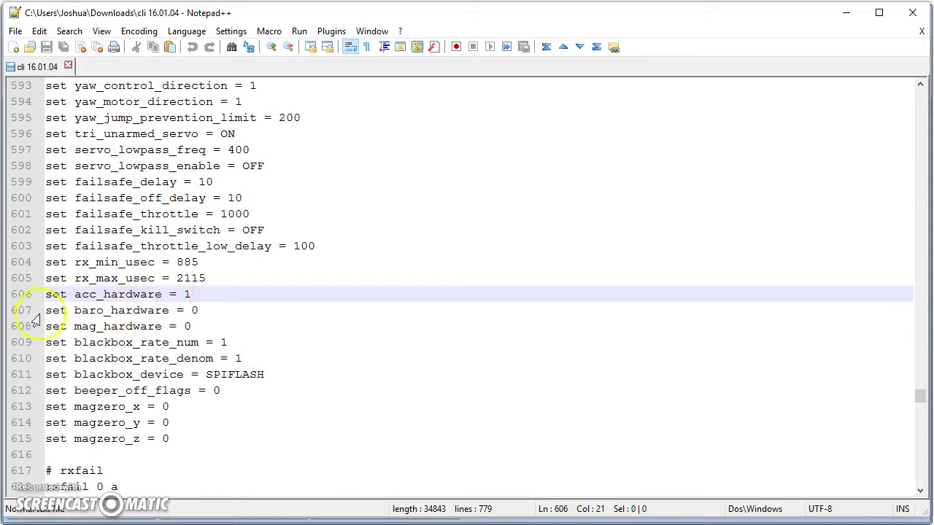
pyautogui.moveTo(52, 312); pyautogui.dragTo(253, 322)
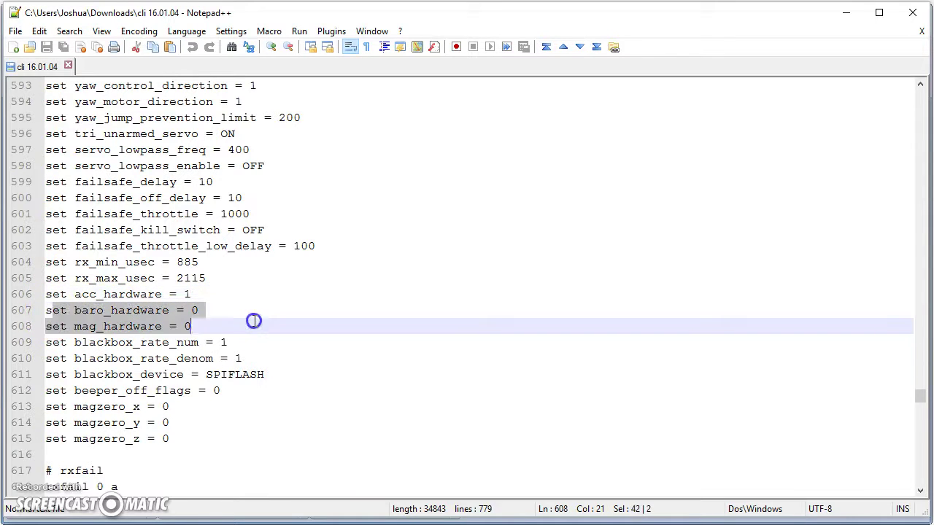
pyautogui.click(223, 328)
pyautogui.moveTo(192, 328); pyautogui.dragTo(44, 312)
pyautogui.click(258, 329)
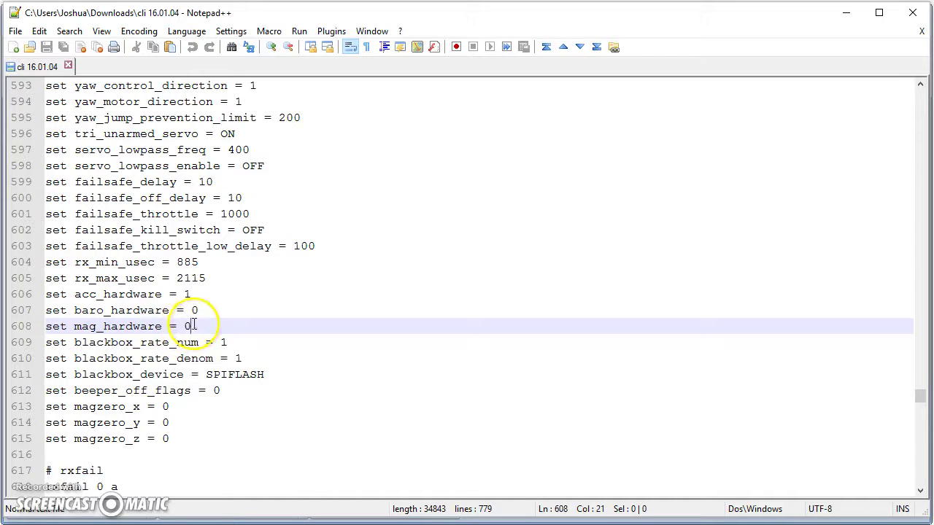
pyautogui.click(203, 310)
pyautogui.click(198, 328)
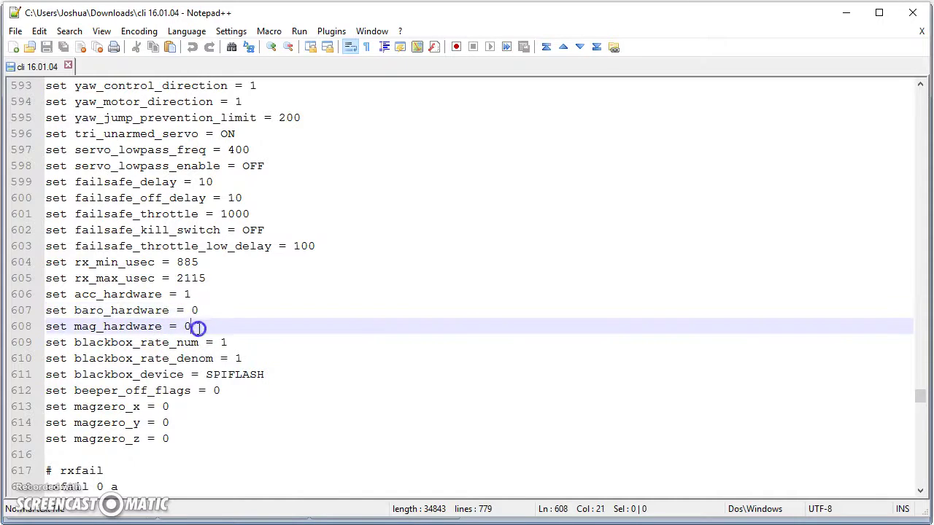
pyautogui.click(201, 310)
pyautogui.click(201, 324)
# Step: Find the pid_controller setting further down the CLI dump and highlight its value MWREWRITE
pyautogui.scroll(-20, 124, 307)
pyautogui.scroll(-7, 127, 303)
pyautogui.scroll(11, 131, 301)
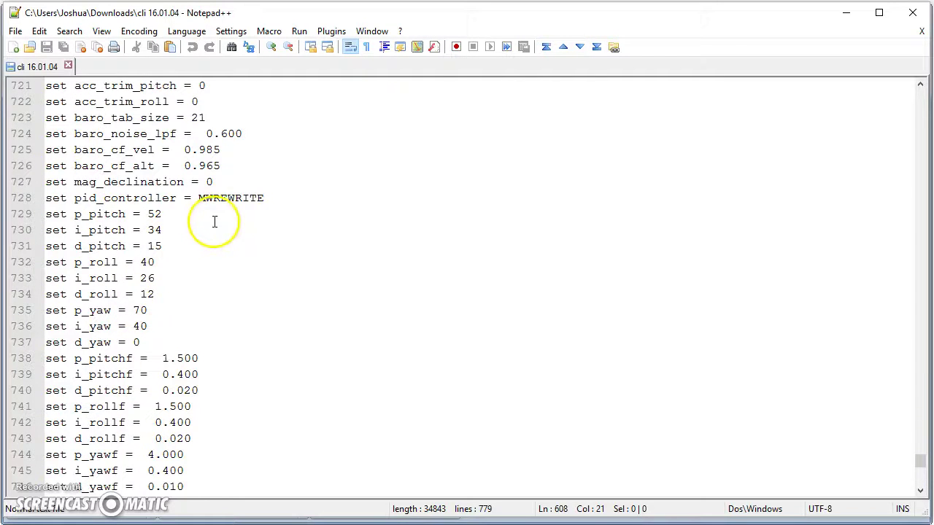
pyautogui.doubleClick(210, 198)
pyautogui.scroll(-1, 146, 197)
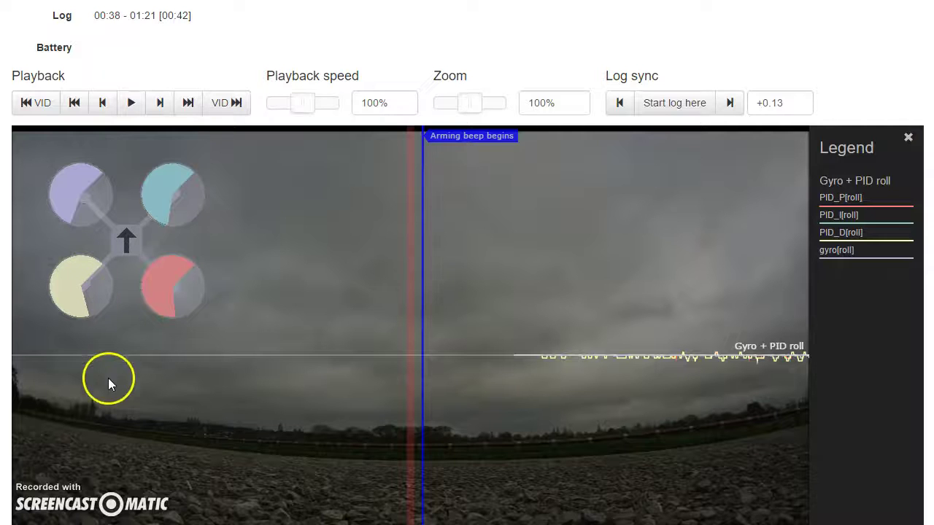
# Step: In the blackbox log viewer, play the flight log from the arming beep and pause it at about 12.5 seconds
pyautogui.scroll(-1, 110, 372)
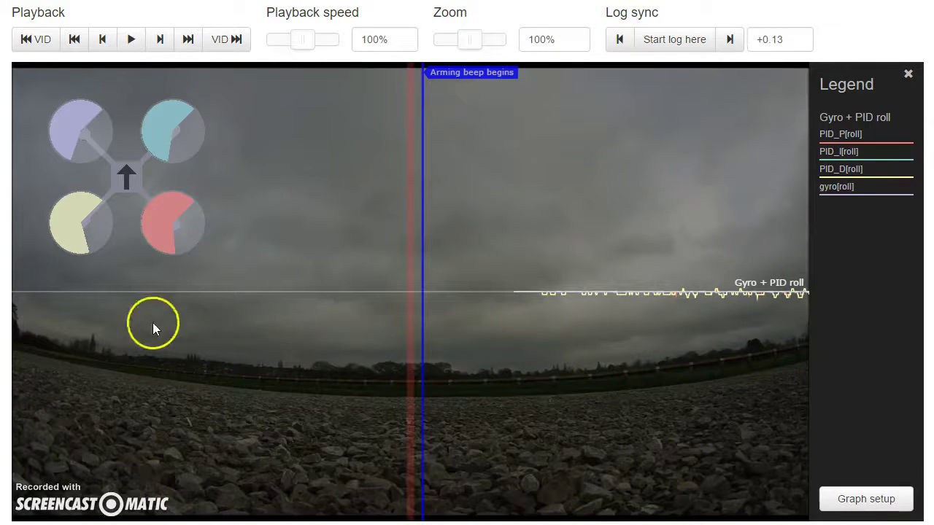
pyautogui.click(131, 41)
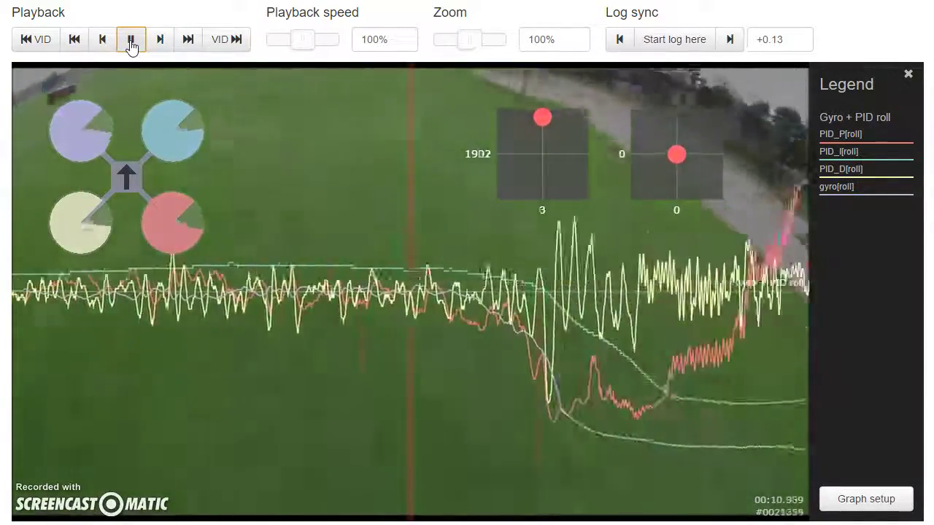
pyautogui.click(131, 44)
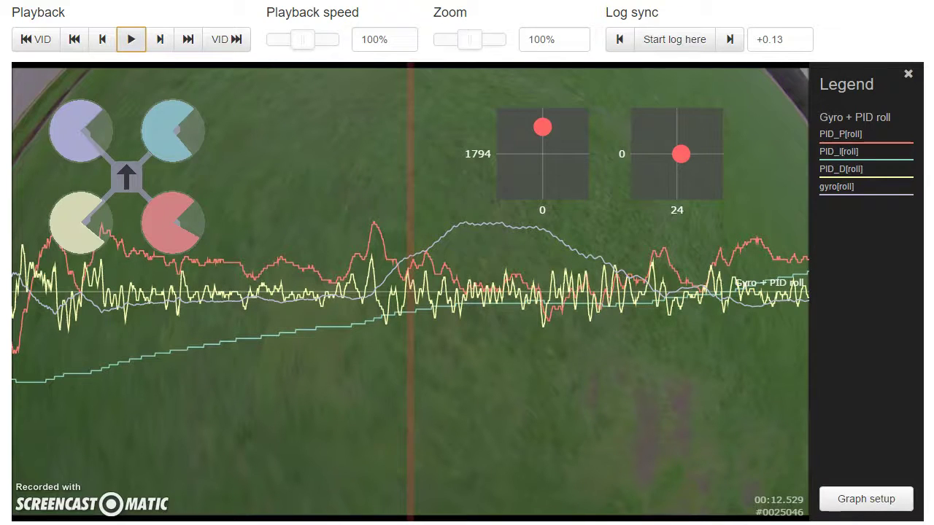
pyautogui.click(846, 497)
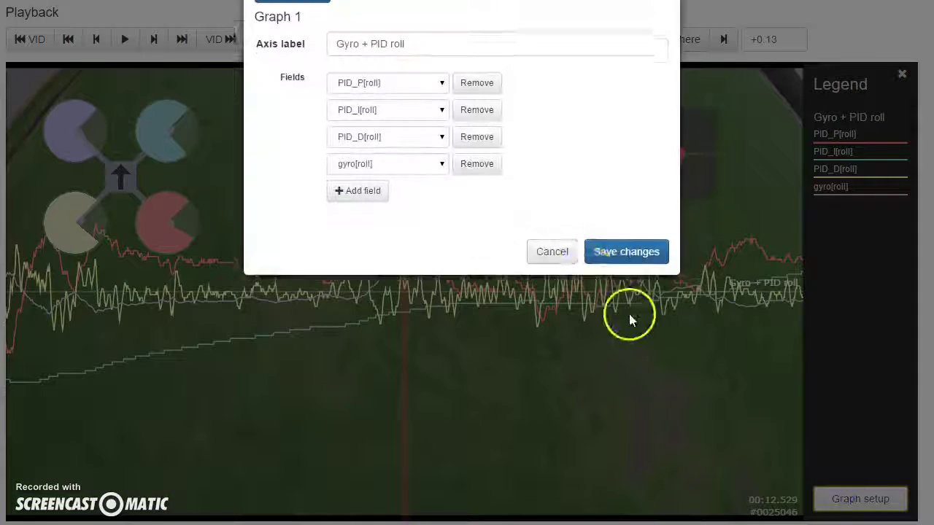
pyautogui.click(476, 89)
pyautogui.press('Escape')
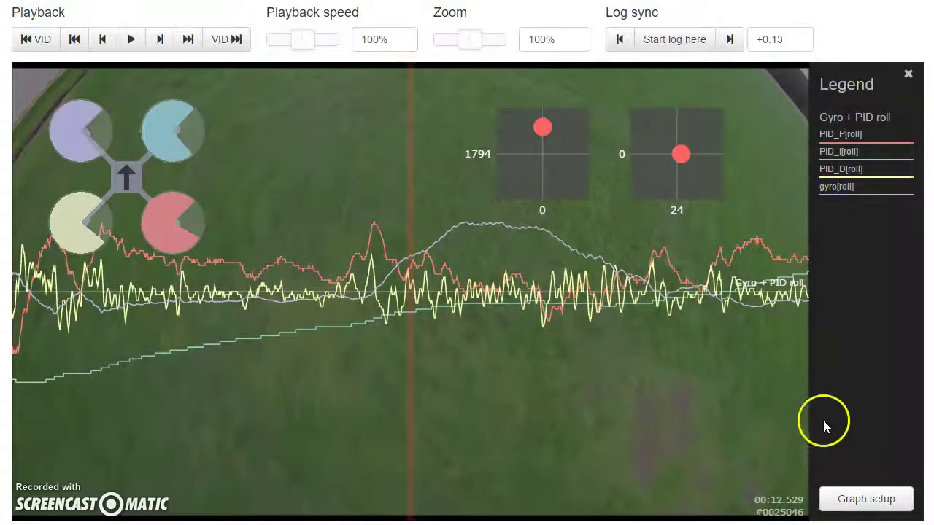
# Step: Remove all fields of the Gyro + PID roll graph, add the preset Gyros graph instead and save the changes
pyautogui.click(861, 499)
pyautogui.click(476, 89)
pyautogui.click(476, 89)
pyautogui.click(477, 89)
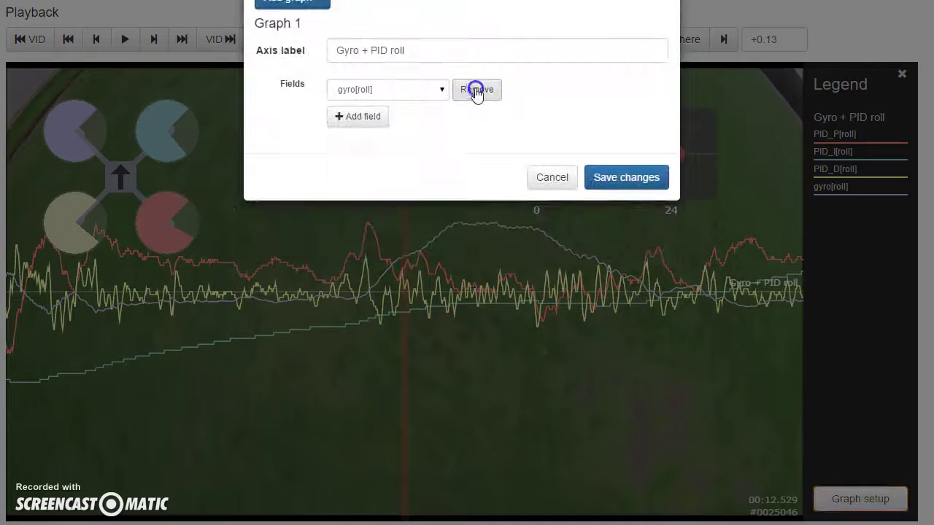
pyautogui.click(476, 89)
pyautogui.click(292, 3)
pyautogui.click(282, 75)
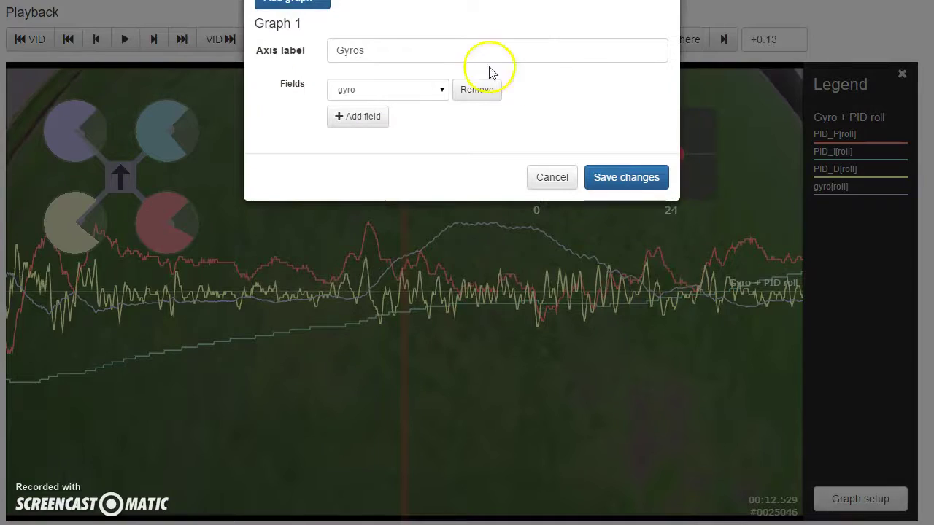
pyautogui.click(602, 177)
# Step: Zoom the graph out to 10% and scrub back and forth through the log to examine the gyro traces
pyautogui.moveTo(462, 39); pyautogui.dragTo(390, 29)
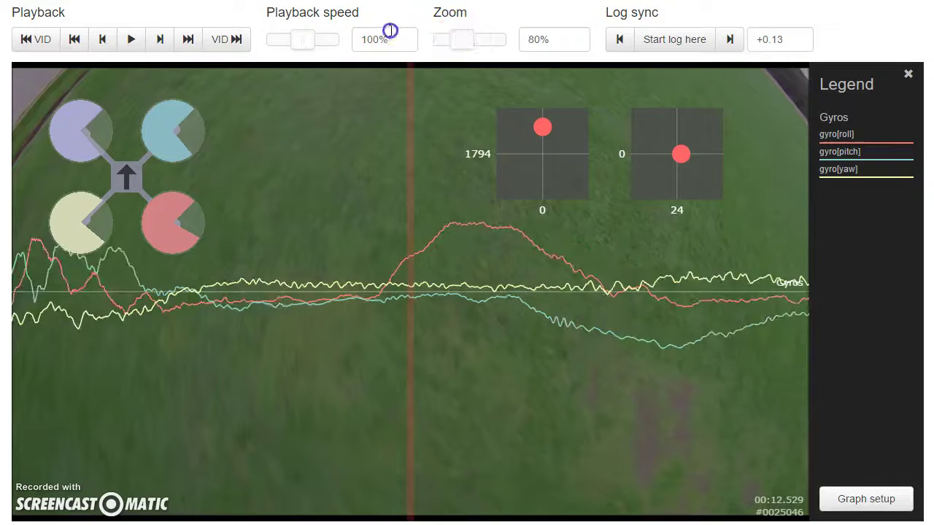
pyautogui.moveTo(476, 277); pyautogui.dragTo(583, 267)
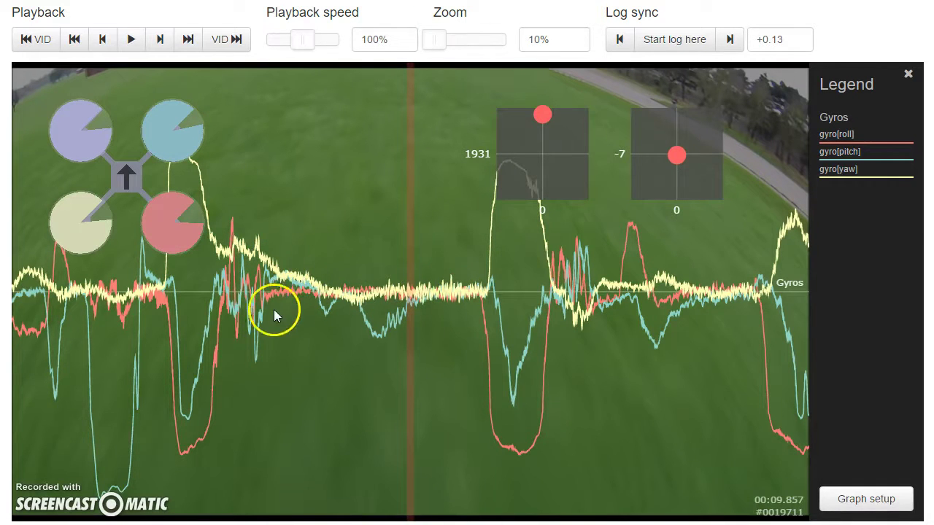
pyautogui.moveTo(550, 350); pyautogui.dragTo(340, 334)
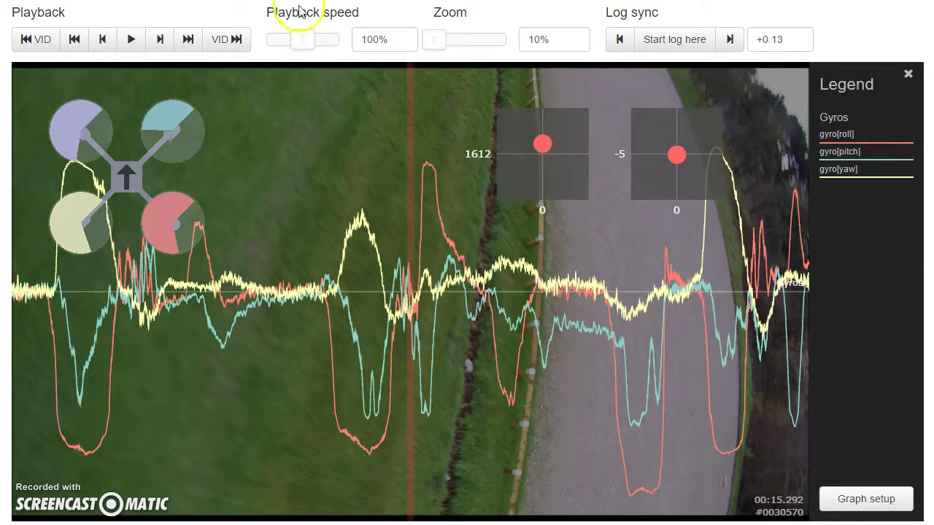
# Step: Replace the Gyros graph with the preset Gyro + PID roll graph and save the graph setup
pyautogui.click(895, 504)
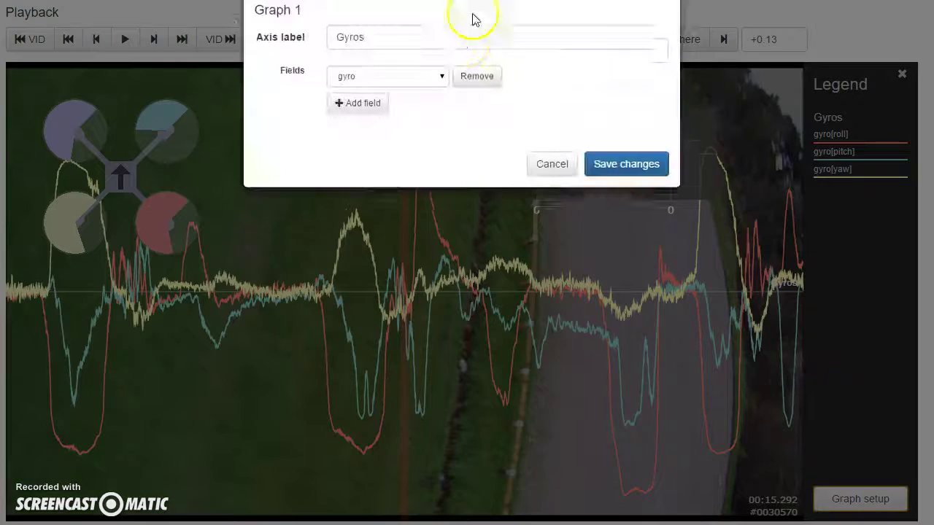
pyautogui.scroll(-2, 472, 87)
pyautogui.click(292, 4)
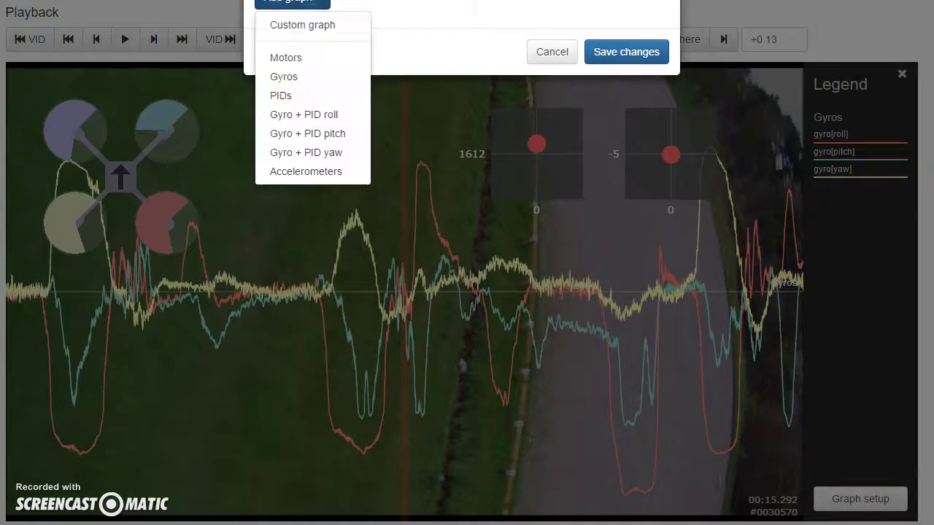
pyautogui.click(309, 112)
pyautogui.click(630, 262)
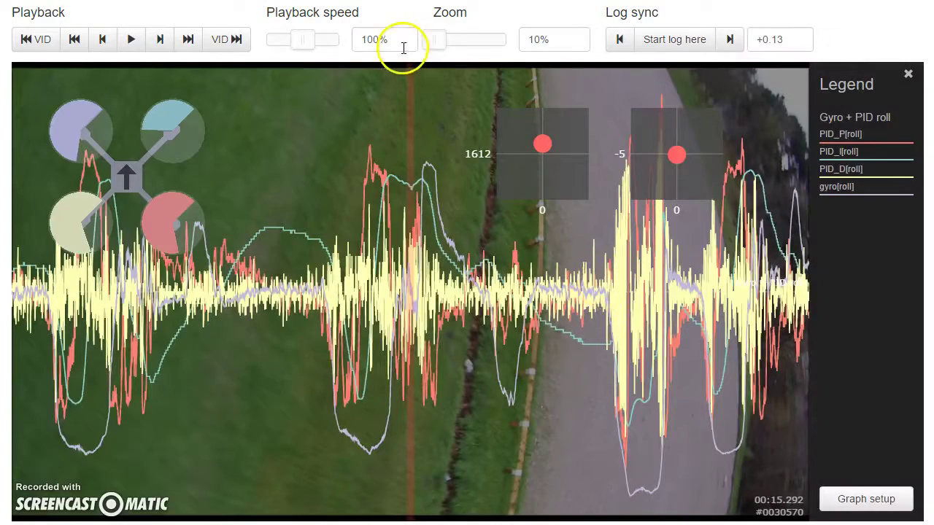
# Step: Set the graph zoom back to 100% and scrub the log to about 12.95 seconds to examine the roll traces
pyautogui.moveTo(433, 38); pyautogui.dragTo(467, 40)
pyautogui.moveTo(396, 251); pyautogui.dragTo(701, 345)
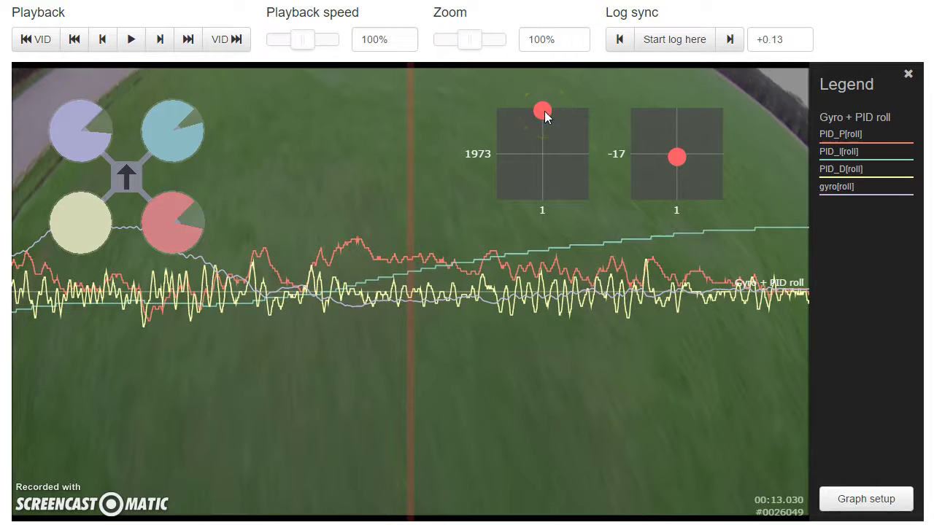
pyautogui.moveTo(443, 318); pyautogui.dragTo(475, 313)
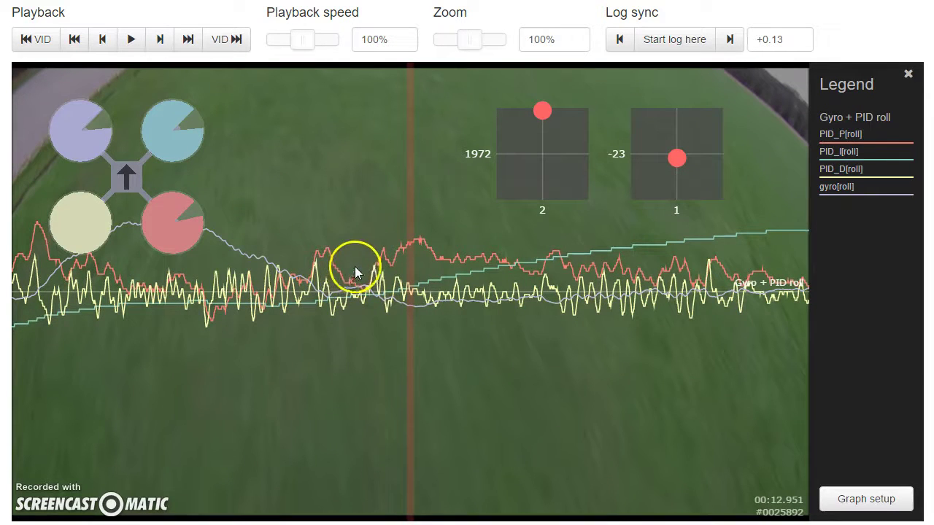
# Step: Scrub back through the log between about 10 and 8 seconds to examine the roll P, D and gyro traces in steady flight
pyautogui.moveTo(483, 272); pyautogui.dragTo(159, 377)
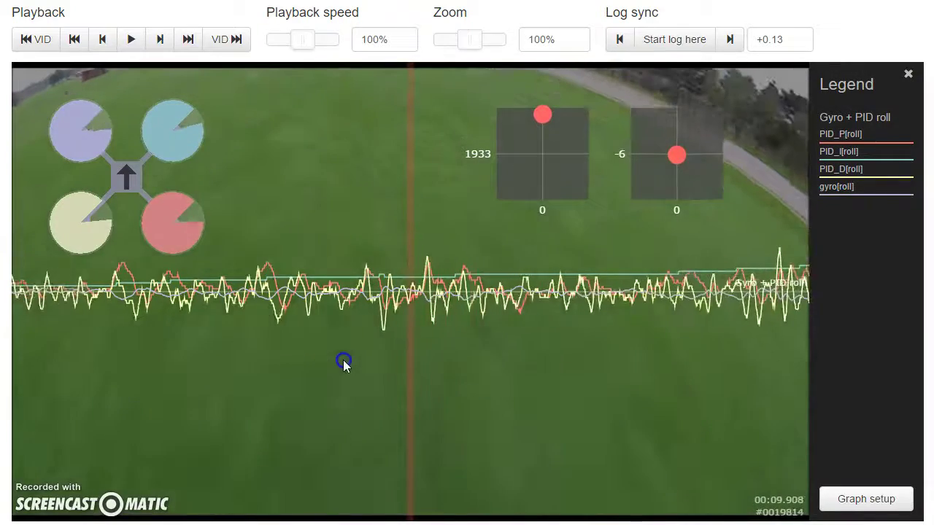
pyautogui.moveTo(190, 333); pyautogui.dragTo(505, 334)
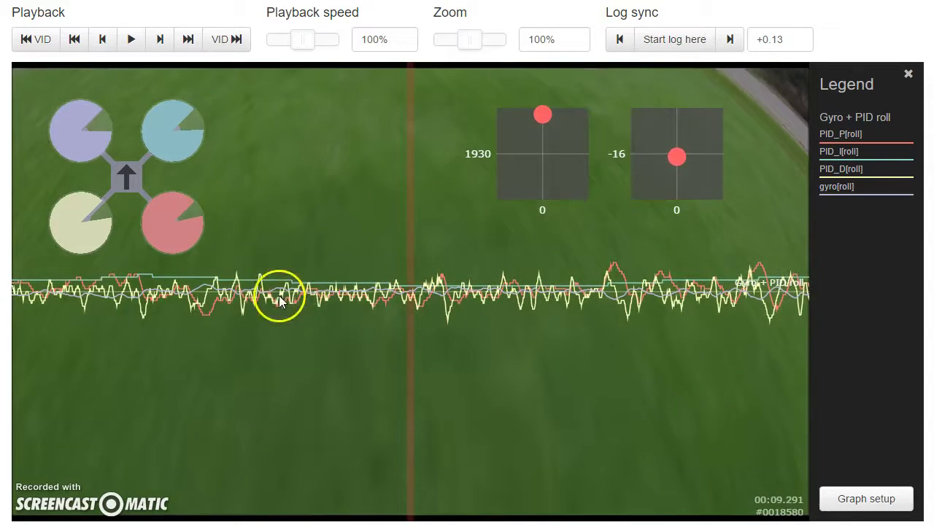
pyautogui.moveTo(396, 416); pyautogui.dragTo(808, 406)
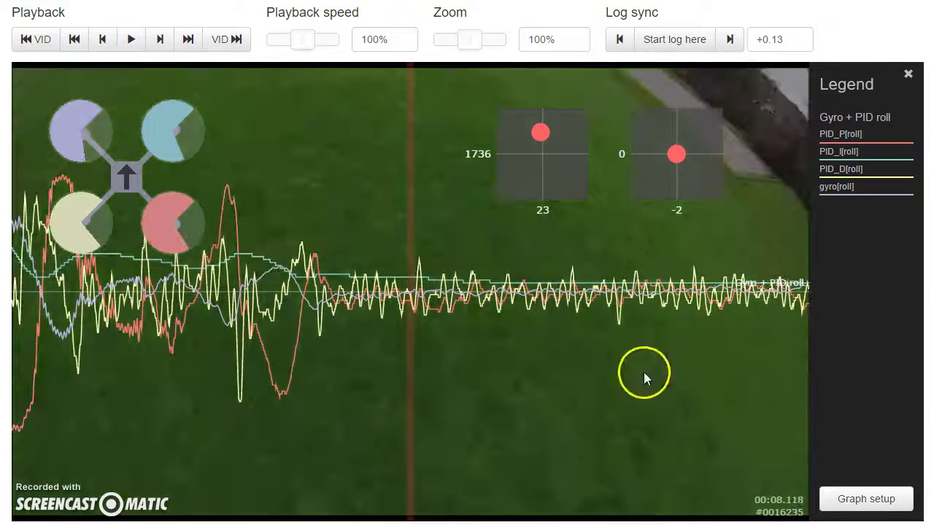
pyautogui.moveTo(589, 340); pyautogui.dragTo(308, 372)
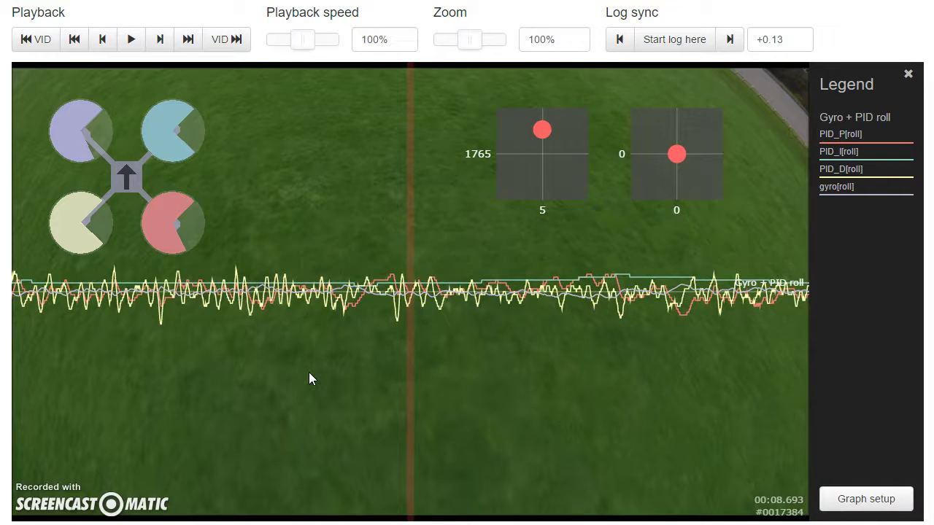
pyautogui.click(403, 382)
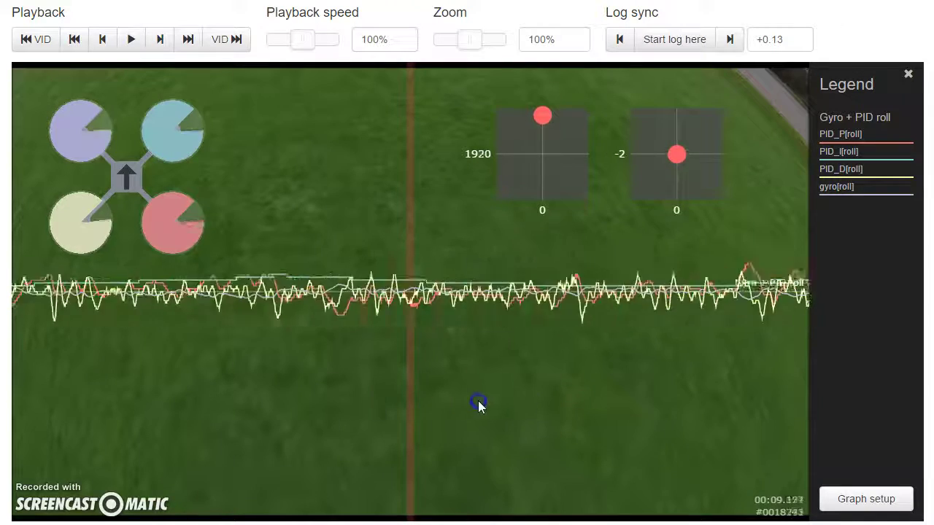
pyautogui.click(299, 431)
pyautogui.moveTo(300, 431); pyautogui.dragTo(597, 442)
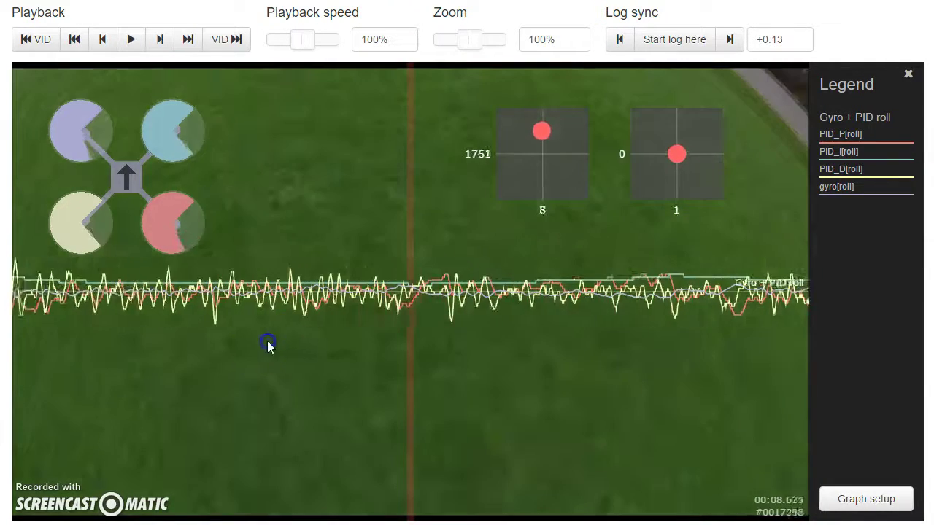
pyautogui.moveTo(167, 306); pyautogui.dragTo(308, 305)
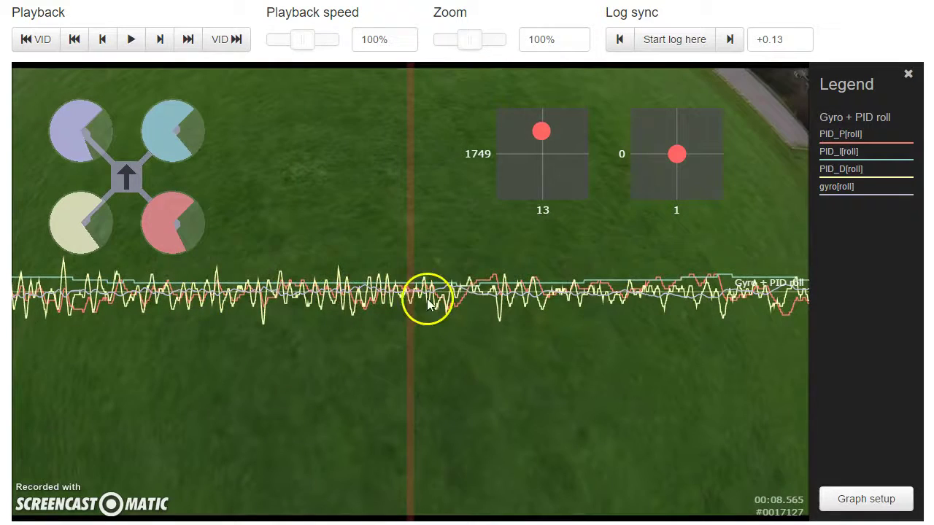
pyautogui.moveTo(174, 359); pyautogui.dragTo(511, 375)
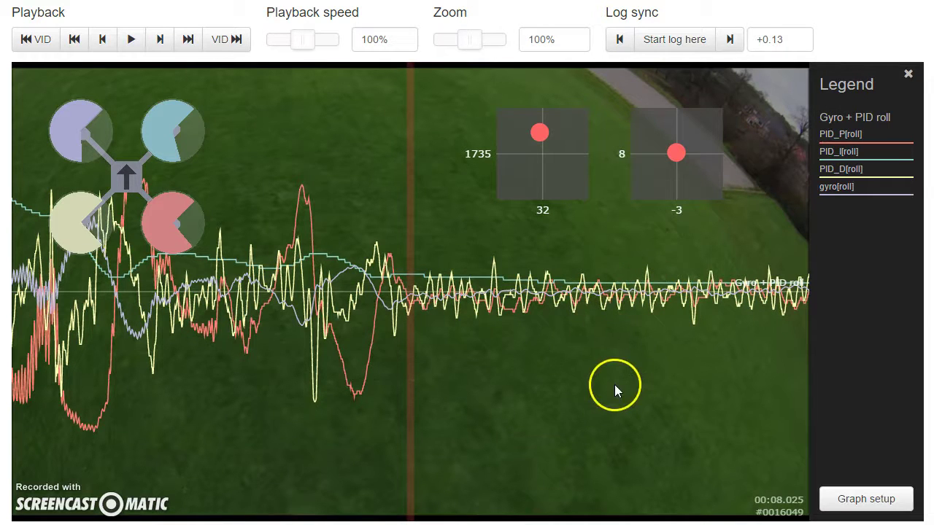
# Step: Scrub the log forward to about 17 seconds and examine the roll PID traces over the gravel path
pyautogui.moveTo(438, 354); pyautogui.dragTo(141, 351)
pyautogui.moveTo(542, 417); pyautogui.dragTo(367, 413)
pyautogui.moveTo(459, 428); pyautogui.dragTo(8, 365)
pyautogui.moveTo(598, 407); pyautogui.dragTo(325, 400)
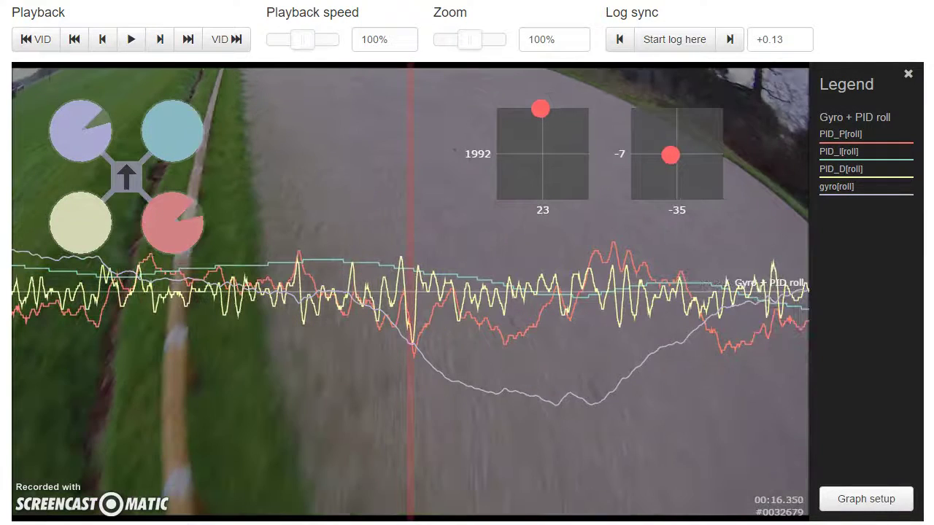
pyautogui.moveTo(581, 401); pyautogui.dragTo(686, 350)
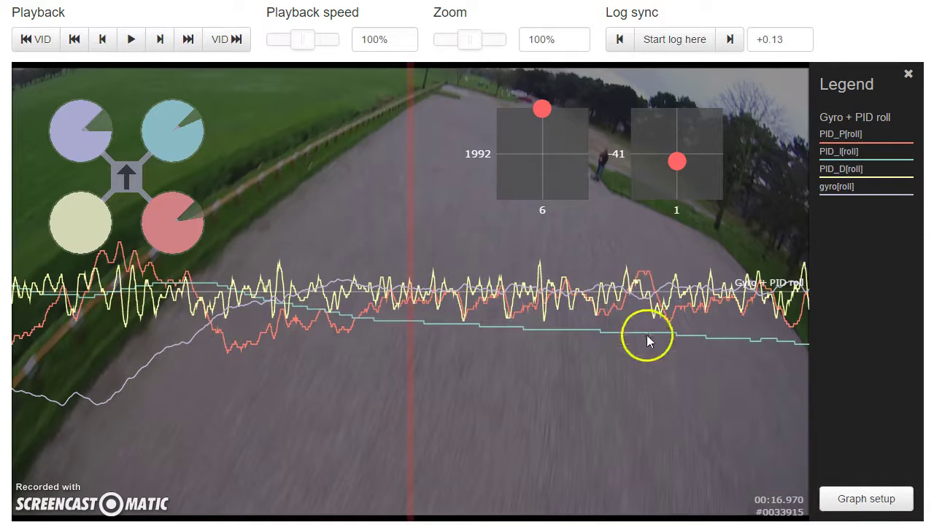
pyautogui.moveTo(680, 424); pyautogui.dragTo(565, 405)
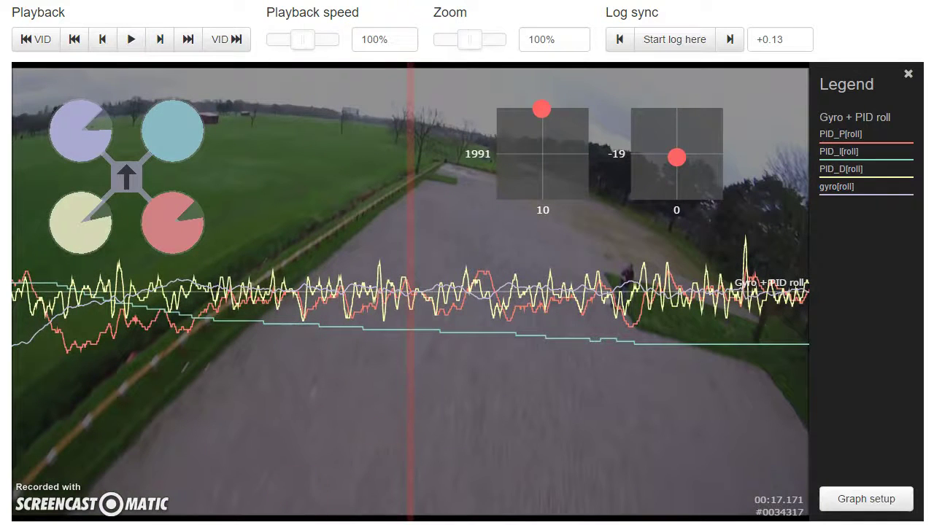
# Step: Switch back to the CLI dump in Notepad++ and check the p_roll, i_roll and d_roll values
pyautogui.hotkey('alt', 'Tab')
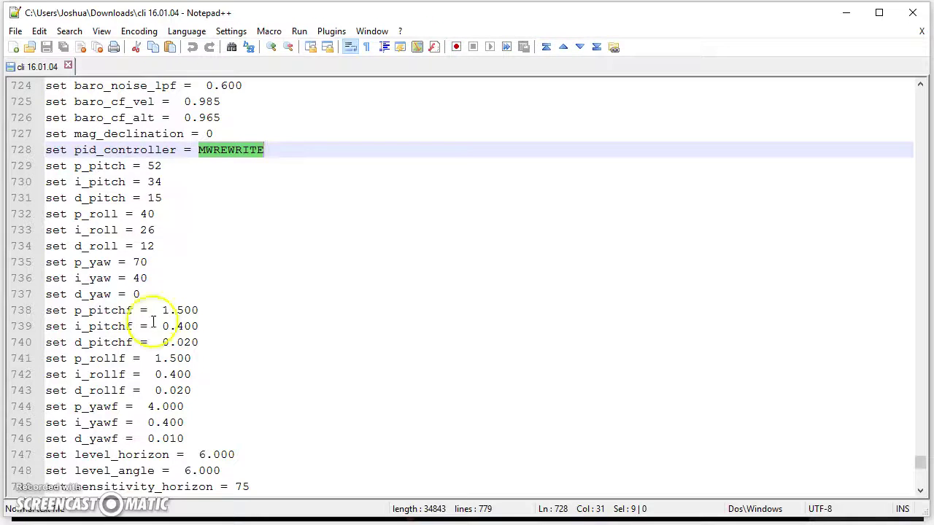
pyautogui.click(224, 232)
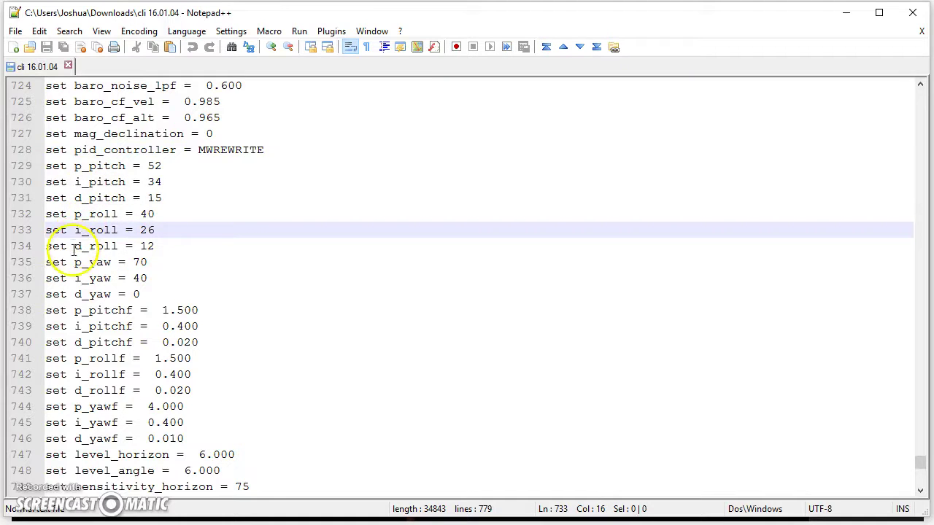
pyautogui.click(68, 214)
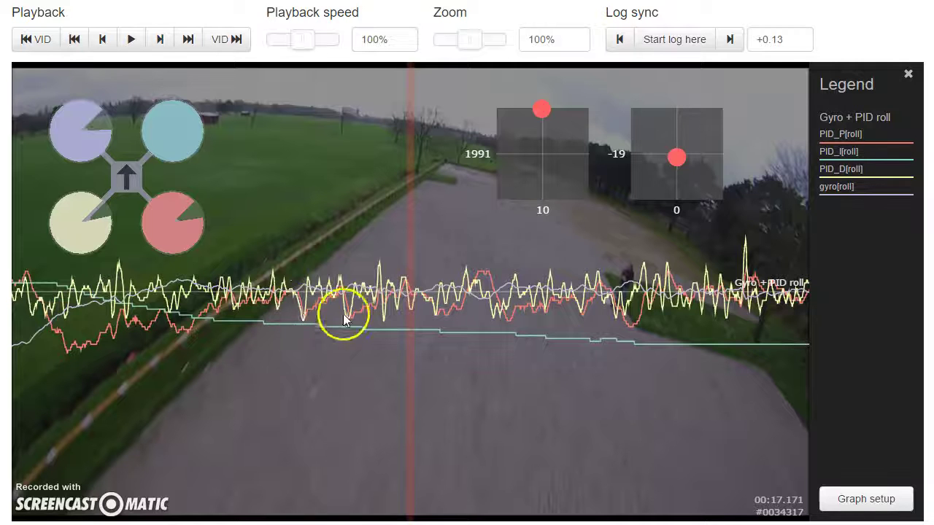
# Step: Scrub the log forward from about 17 to 22 seconds and examine the roll P, D and gyro oscillations around the low-throttle turns
pyautogui.moveTo(682, 372); pyautogui.dragTo(125, 358)
pyautogui.moveTo(607, 375); pyautogui.dragTo(267, 377)
pyautogui.moveTo(642, 383); pyautogui.dragTo(209, 377)
pyautogui.moveTo(569, 387)
pyautogui.mouseDown()
pyautogui.moveTo(501, 381)
pyautogui.moveTo(569, 377)
pyautogui.mouseUp()
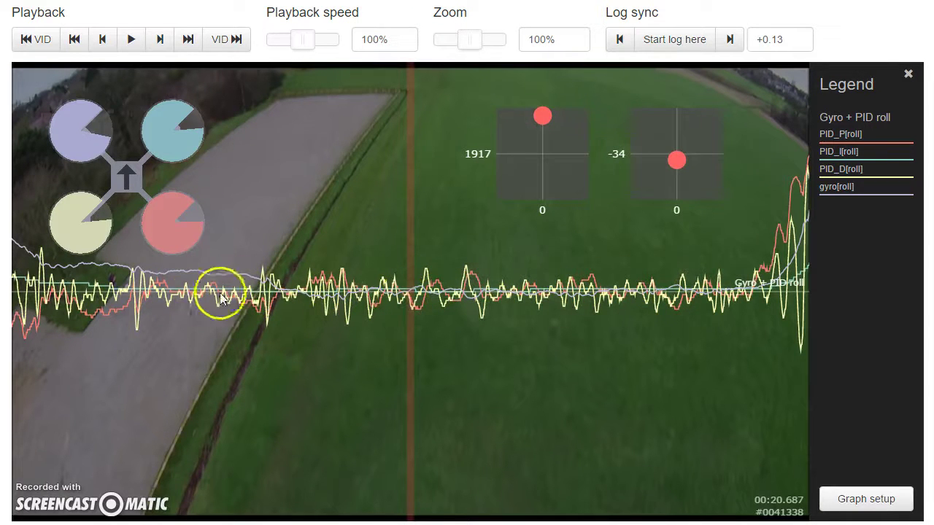
pyautogui.moveTo(588, 290); pyautogui.dragTo(632, 329)
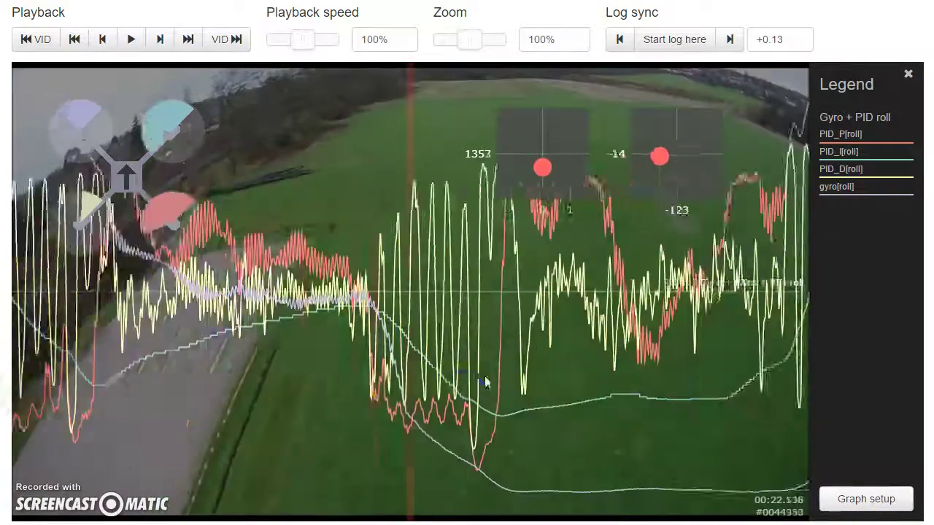
pyautogui.moveTo(484, 378); pyautogui.dragTo(353, 360)
pyautogui.moveTo(675, 385)
pyautogui.mouseDown()
pyautogui.moveTo(642, 384)
pyautogui.moveTo(734, 384)
pyautogui.moveTo(662, 376)
pyautogui.moveTo(672, 376)
pyautogui.mouseUp()
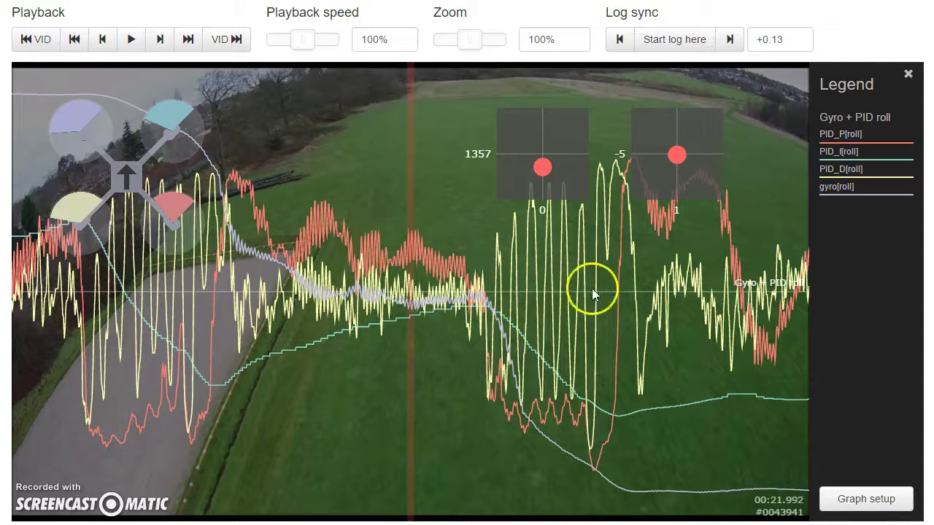
# Step: Play the log briefly and scrub on to about 26.9 seconds to examine the roll traces during the full-pitch manoeuvre
pyautogui.press('space')
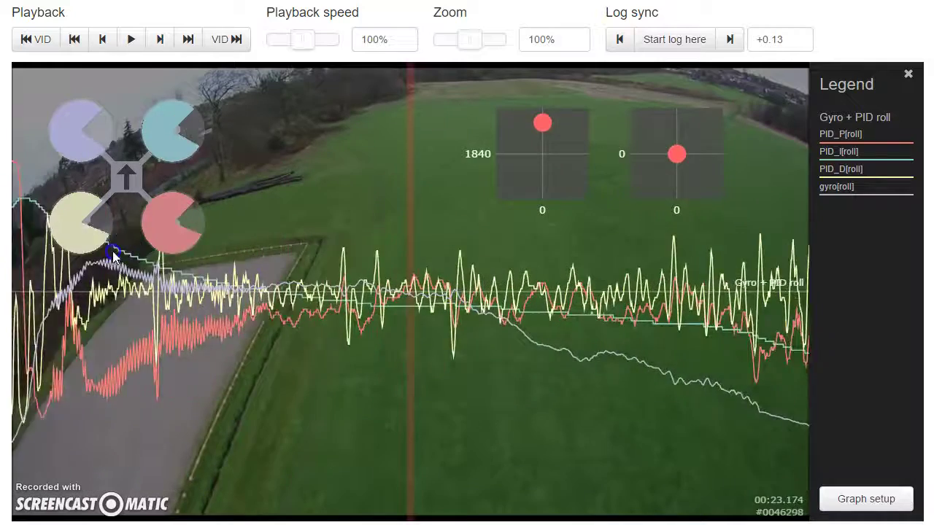
pyautogui.press('space')
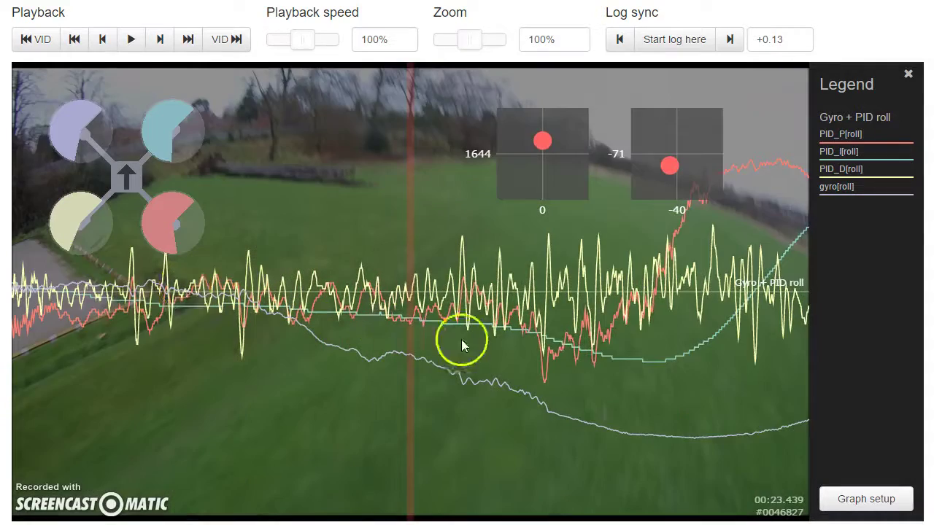
pyautogui.moveTo(583, 357); pyautogui.dragTo(153, 298)
pyautogui.click(587, 322)
pyautogui.moveTo(588, 323); pyautogui.dragTo(292, 338)
pyautogui.moveTo(521, 358); pyautogui.dragTo(149, 318)
pyautogui.moveTo(629, 362); pyautogui.dragTo(396, 309)
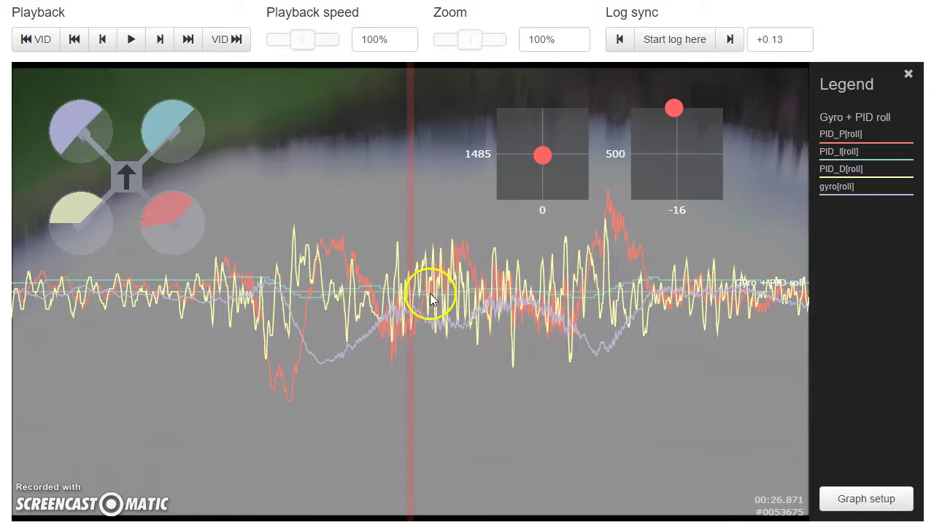
pyautogui.moveTo(518, 310); pyautogui.dragTo(490, 311)
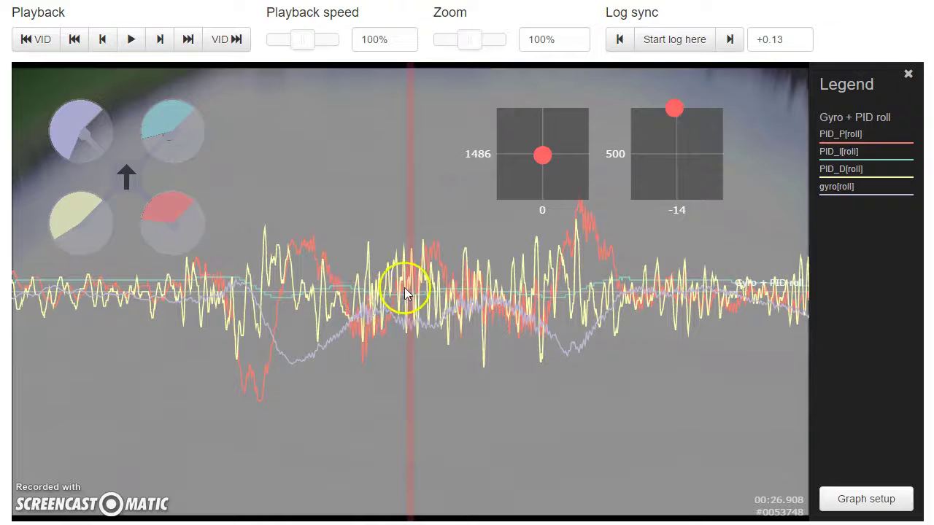
pyautogui.moveTo(411, 306)
pyautogui.mouseDown()
pyautogui.moveTo(309, 303)
pyautogui.moveTo(424, 313)
pyautogui.mouseUp()
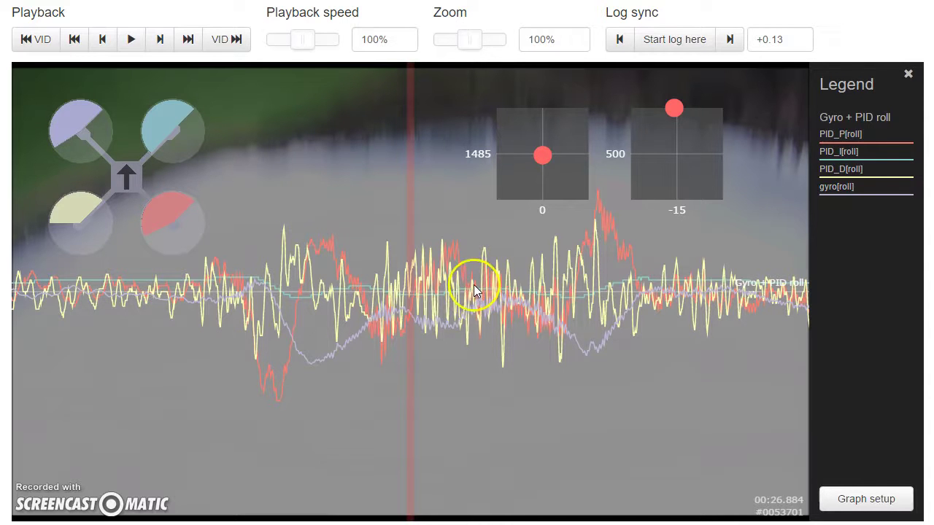
# Step: Scrub the log forward to about 31.7 seconds to examine the roll traces over the grass
pyautogui.moveTo(773, 293); pyautogui.dragTo(19, 300)
pyautogui.moveTo(538, 323); pyautogui.dragTo(8, 294)
pyautogui.moveTo(559, 316); pyautogui.dragTo(332, 298)
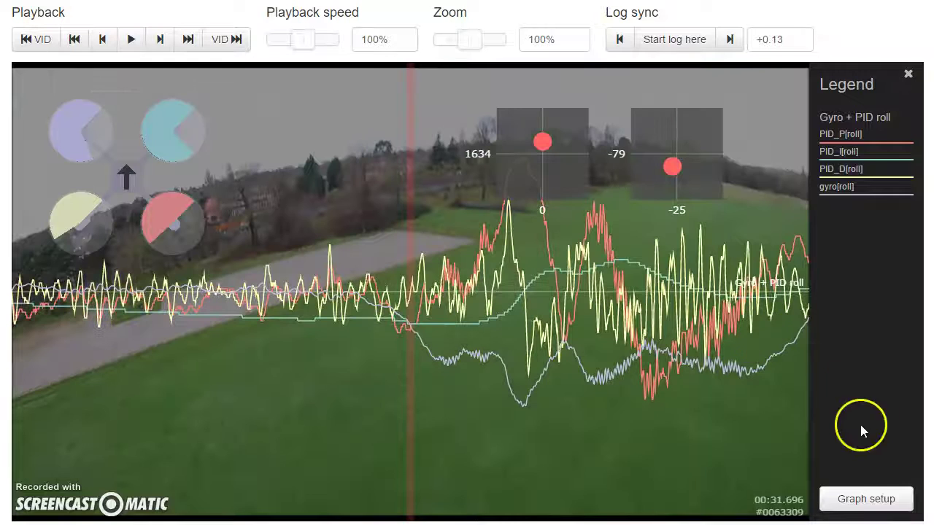
# Step: Replace the Gyro + PID roll graph with the preset Gyro + PID pitch graph and save the graph setup
pyautogui.click(865, 499)
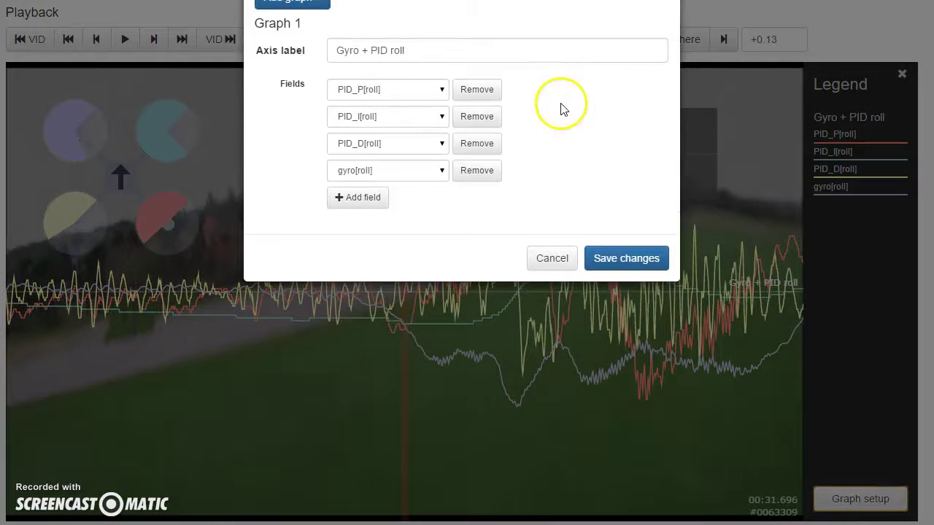
pyautogui.click(462, 91)
pyautogui.click(463, 90)
pyautogui.click(474, 90)
pyautogui.click(474, 90)
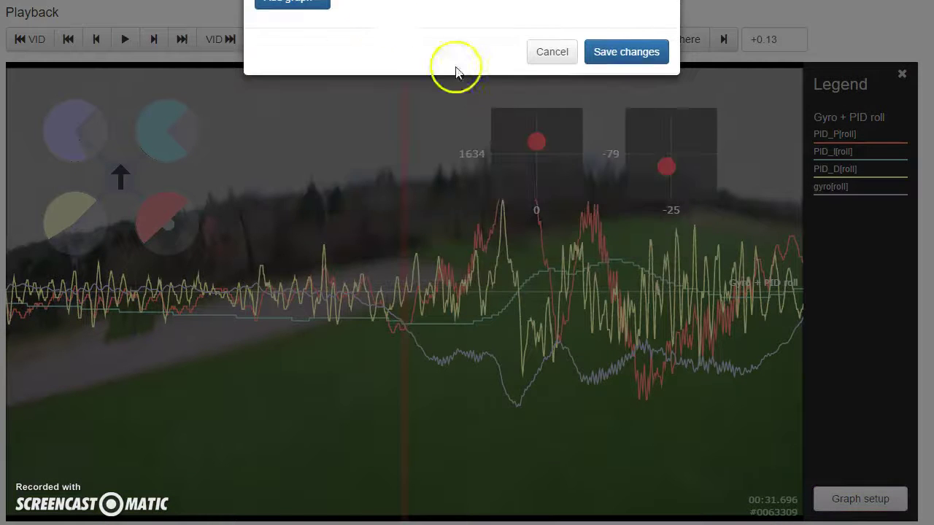
pyautogui.click(318, 9)
pyautogui.click(286, 134)
pyautogui.click(641, 264)
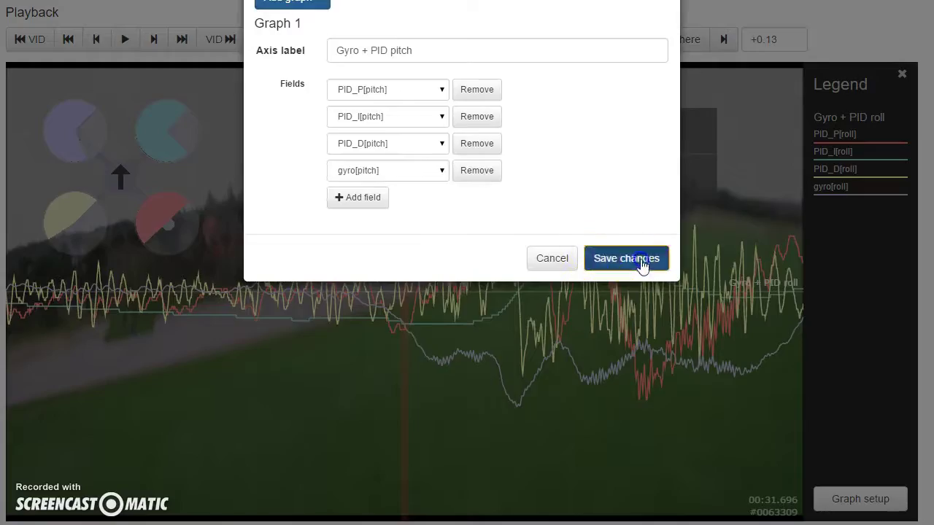
# Step: Scrub the log back from about 29.5 to 23 seconds to examine the pitch PID and gyro traces
pyautogui.moveTo(390, 355); pyautogui.dragTo(933, 367)
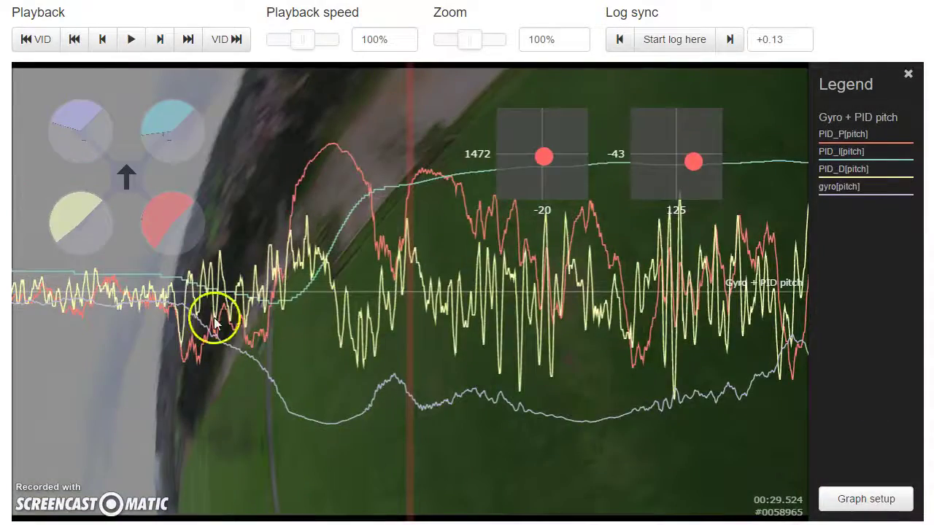
pyautogui.moveTo(214, 317); pyautogui.dragTo(411, 338)
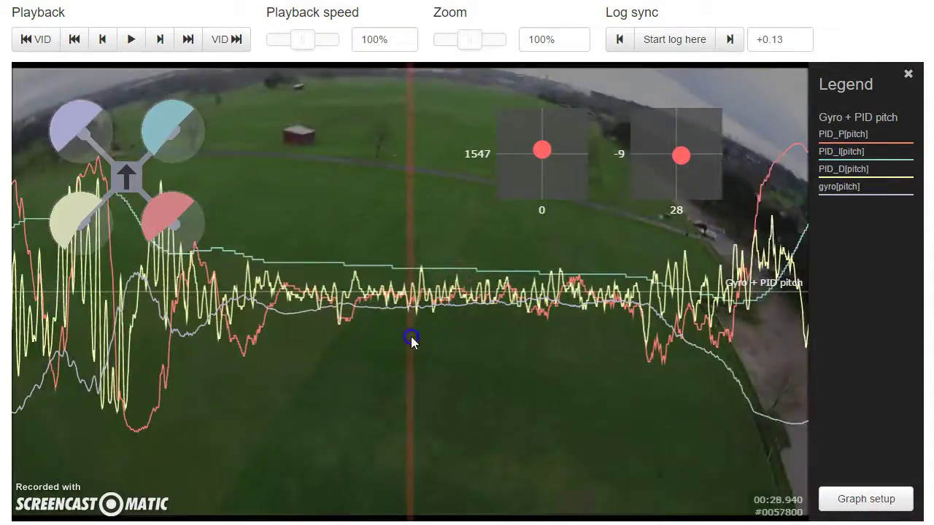
pyautogui.moveTo(333, 327); pyautogui.dragTo(775, 370)
pyautogui.moveTo(244, 386); pyautogui.dragTo(933, 410)
pyautogui.moveTo(292, 402); pyautogui.dragTo(419, 390)
pyautogui.moveTo(261, 355); pyautogui.dragTo(933, 387)
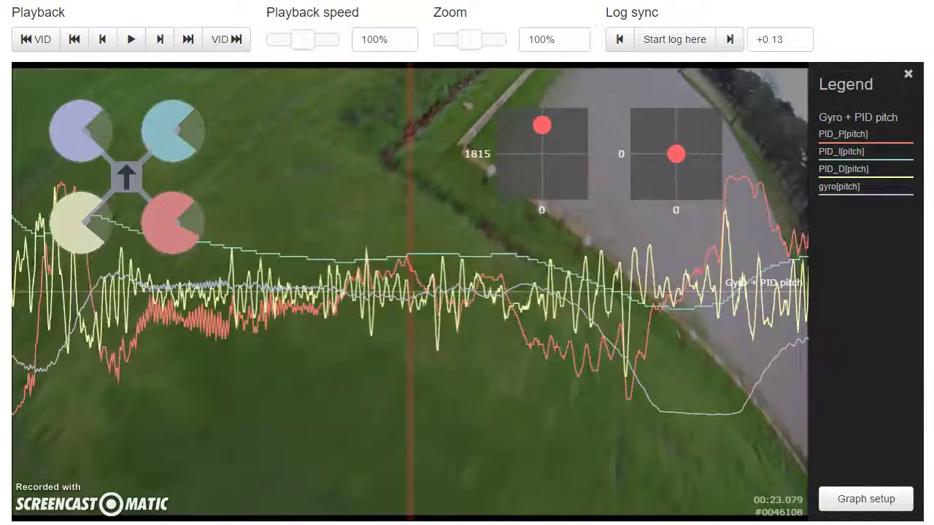
# Step: Scrub back through about 21.8 seconds to about 20.8 seconds and examine the pitch P, D and gyro traces at high throttle
pyautogui.moveTo(358, 429); pyautogui.dragTo(855, 423)
pyautogui.click(326, 389)
pyautogui.moveTo(326, 383); pyautogui.dragTo(346, 399)
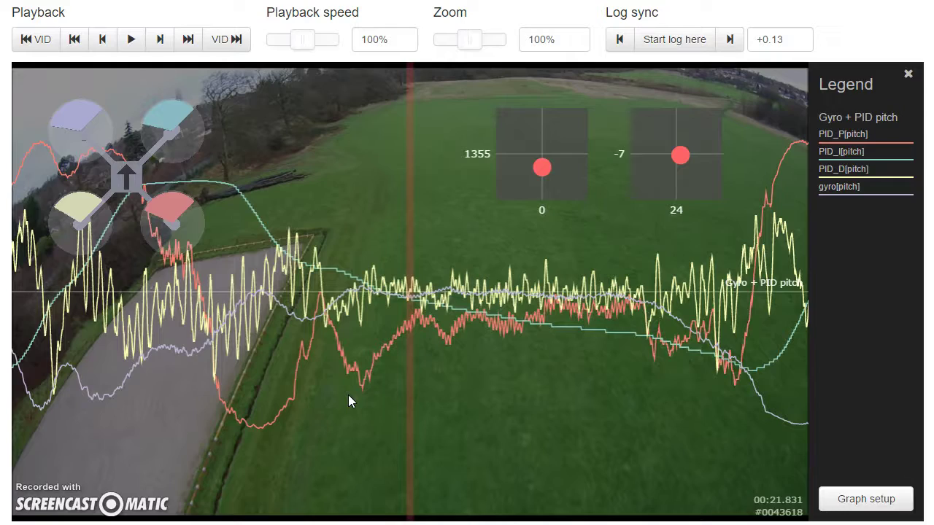
pyautogui.moveTo(346, 393); pyautogui.dragTo(811, 395)
pyautogui.click(663, 417)
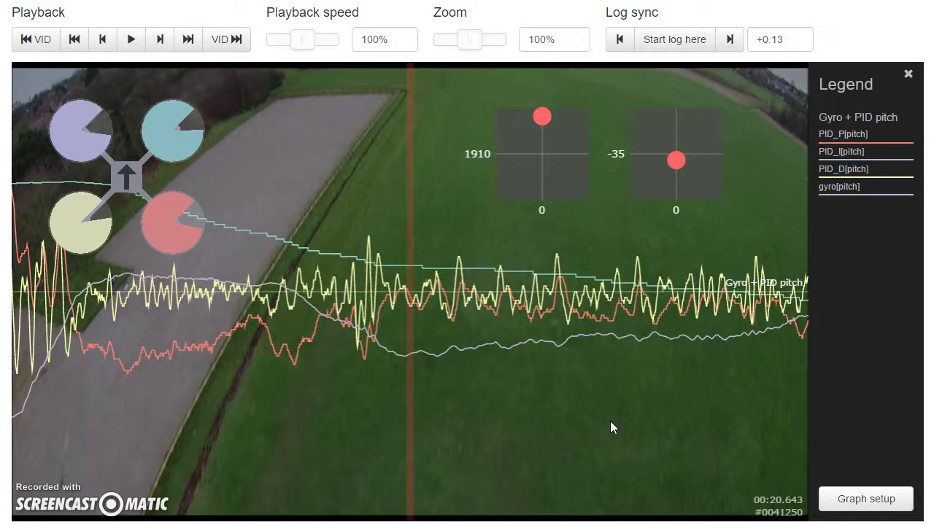
pyautogui.moveTo(409, 365); pyautogui.dragTo(355, 380)
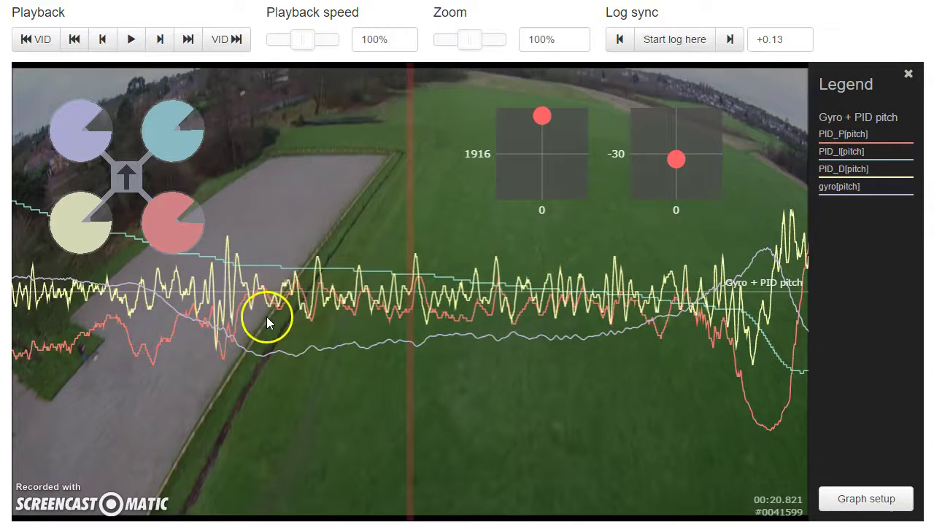
pyautogui.moveTo(393, 327); pyautogui.dragTo(376, 332)
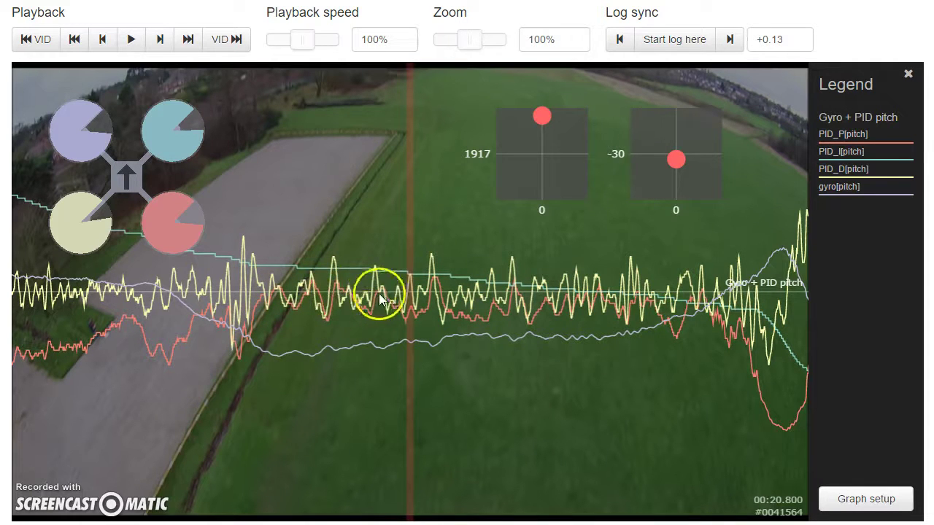
# Step: Play part of the log and scrub it to about 24.3 seconds to examine the pitch D oscillations
pyautogui.moveTo(332, 378); pyautogui.dragTo(831, 423)
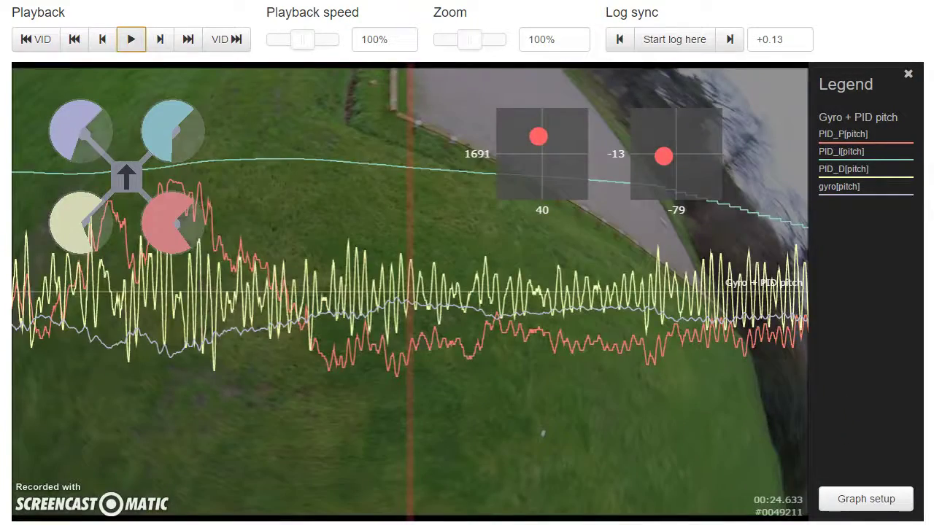
pyautogui.moveTo(81, 467); pyautogui.dragTo(599, 416)
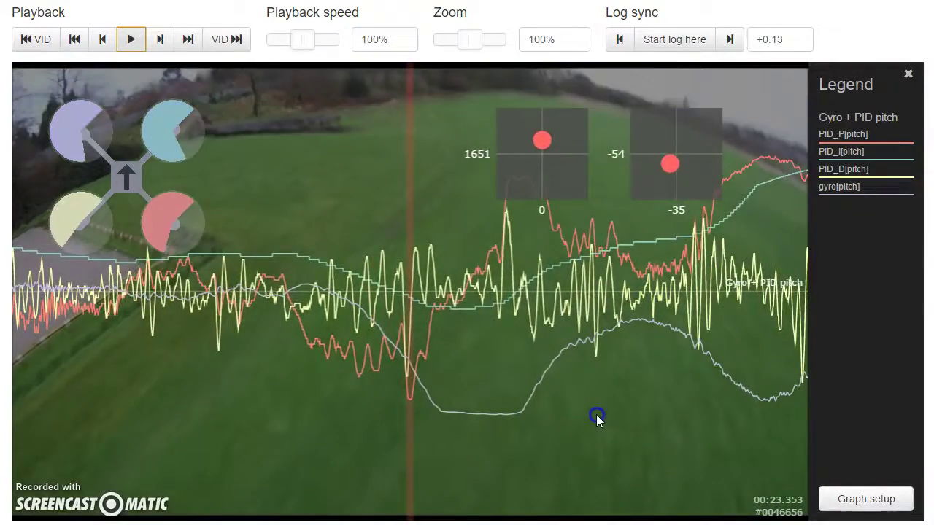
pyautogui.click(132, 42)
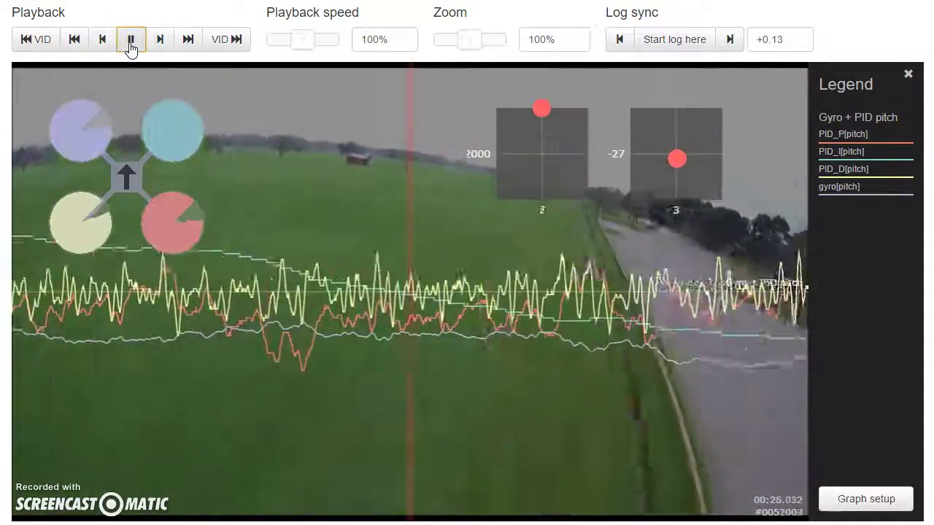
pyautogui.click(131, 43)
pyautogui.moveTo(144, 405); pyautogui.dragTo(461, 319)
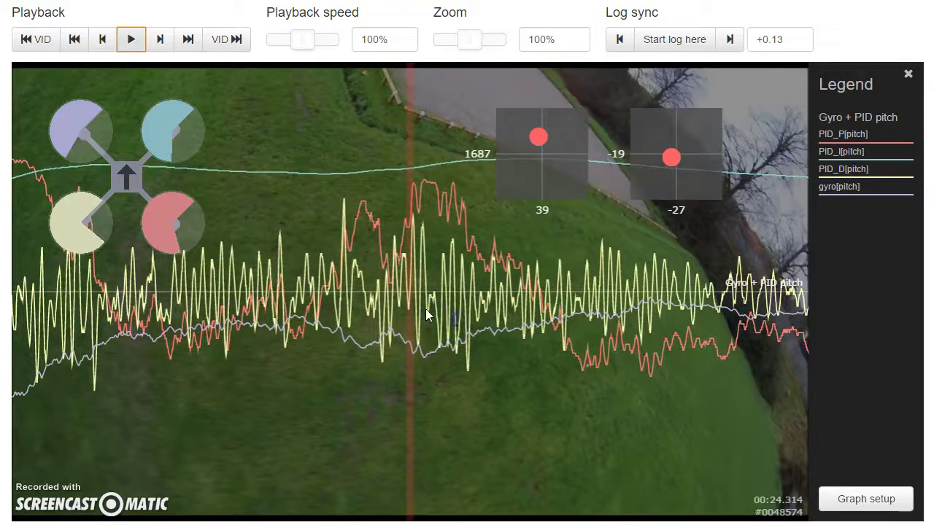
pyautogui.click(418, 342)
# Step: Add a second, custom graph plotting PID_sum[pitch] and save the graph setup
pyautogui.click(848, 501)
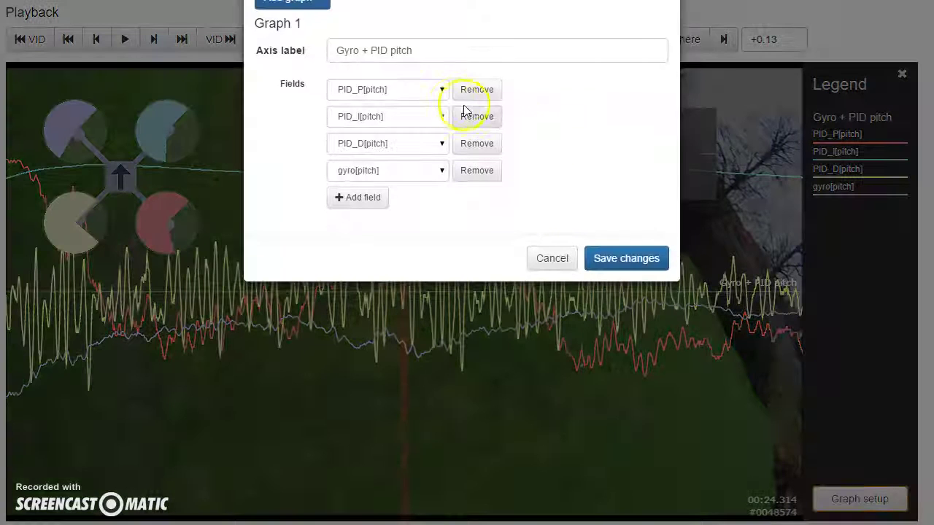
pyautogui.click(312, 5)
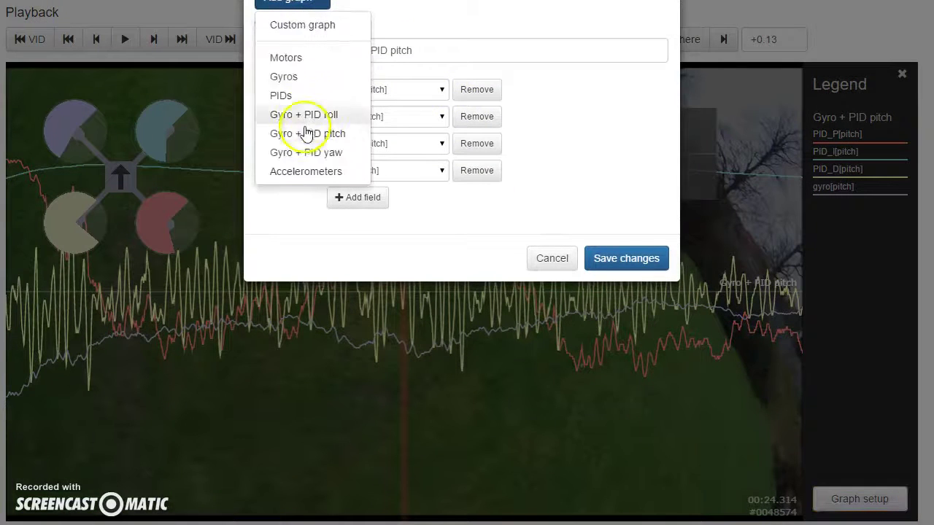
pyautogui.click(329, 28)
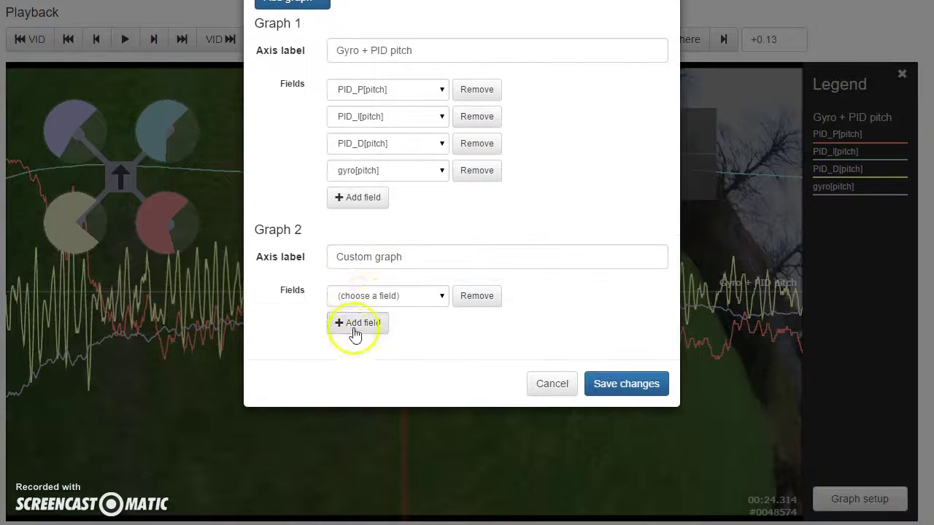
pyautogui.click(367, 295)
pyautogui.scroll(-2, 369, 407)
pyautogui.scroll(-5, 368, 407)
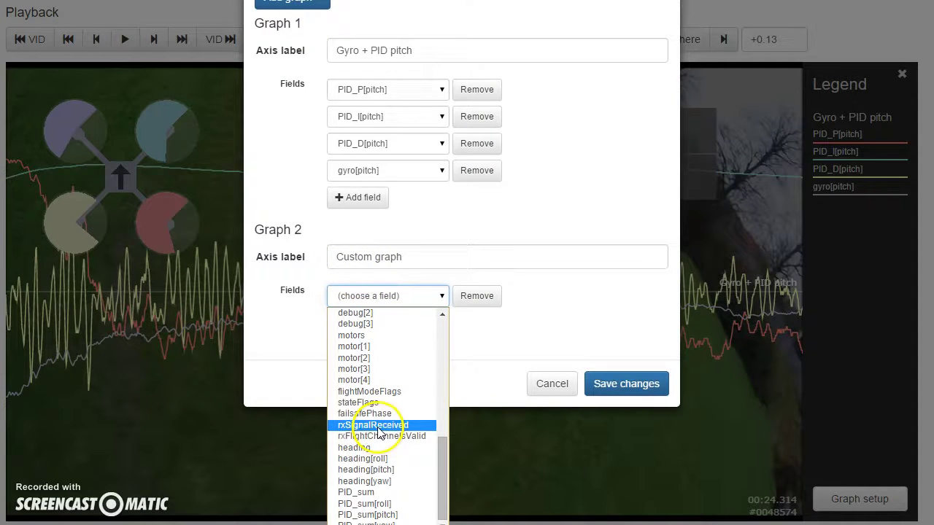
pyautogui.click(389, 513)
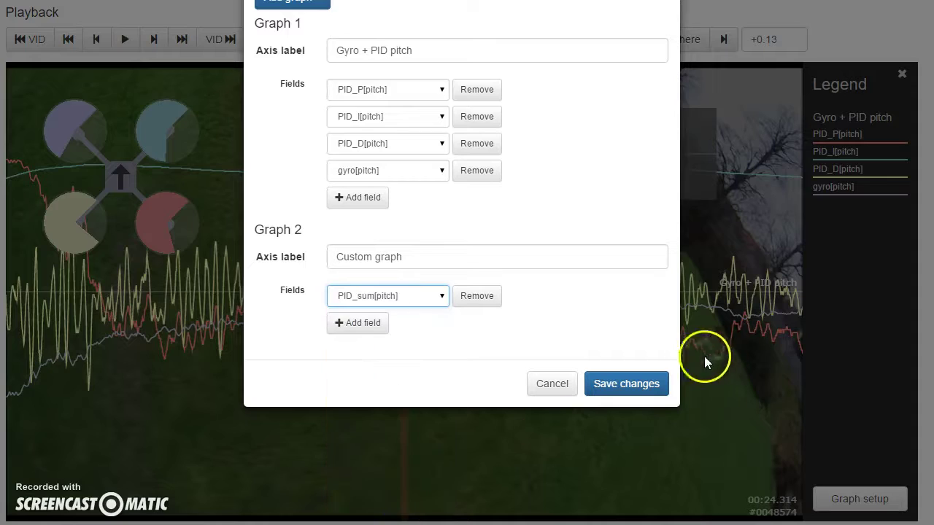
pyautogui.click(636, 386)
# Step: Scrub the log forward to about 25.3 seconds and compare the pitch PID sum with the pitch P, D and gyro traces
pyautogui.moveTo(505, 284); pyautogui.dragTo(473, 273)
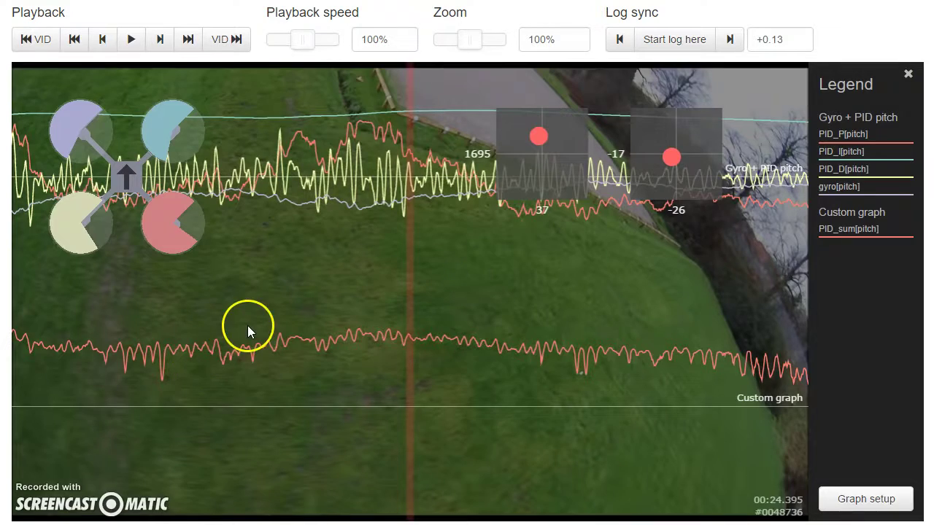
pyautogui.moveTo(545, 278); pyautogui.dragTo(384, 290)
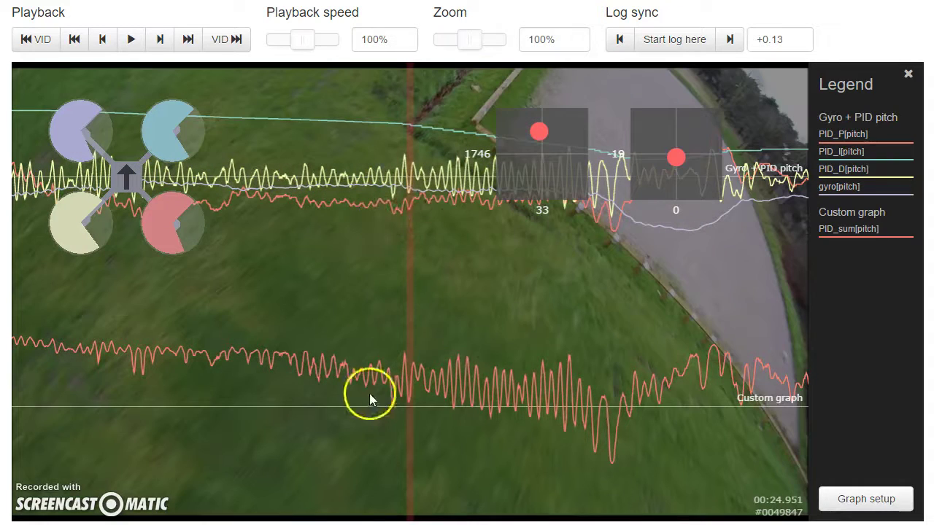
pyautogui.moveTo(526, 371); pyautogui.dragTo(494, 367)
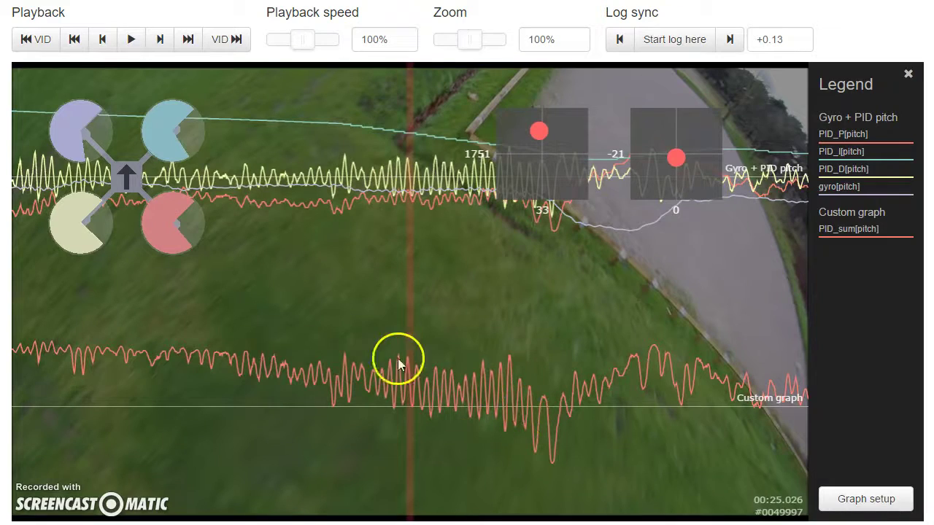
pyautogui.moveTo(494, 267); pyautogui.dragTo(413, 270)
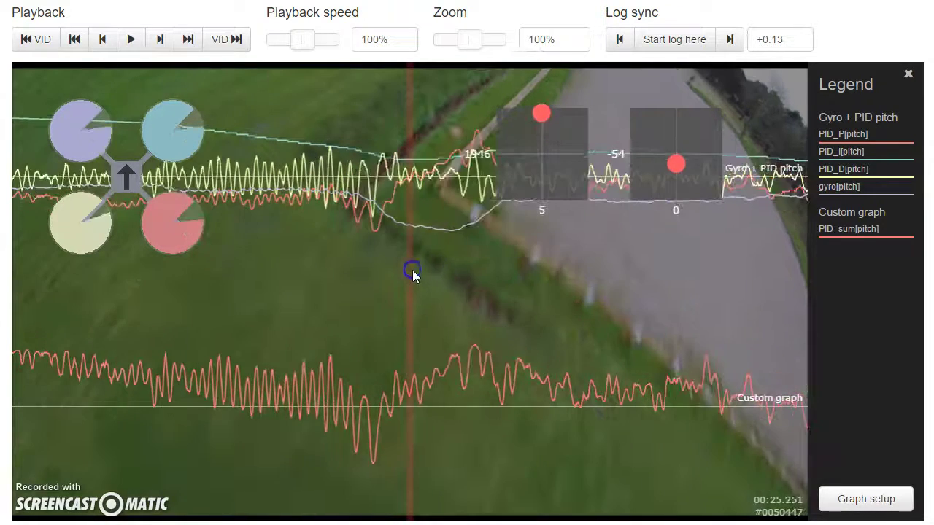
pyautogui.moveTo(465, 305); pyautogui.dragTo(445, 298)
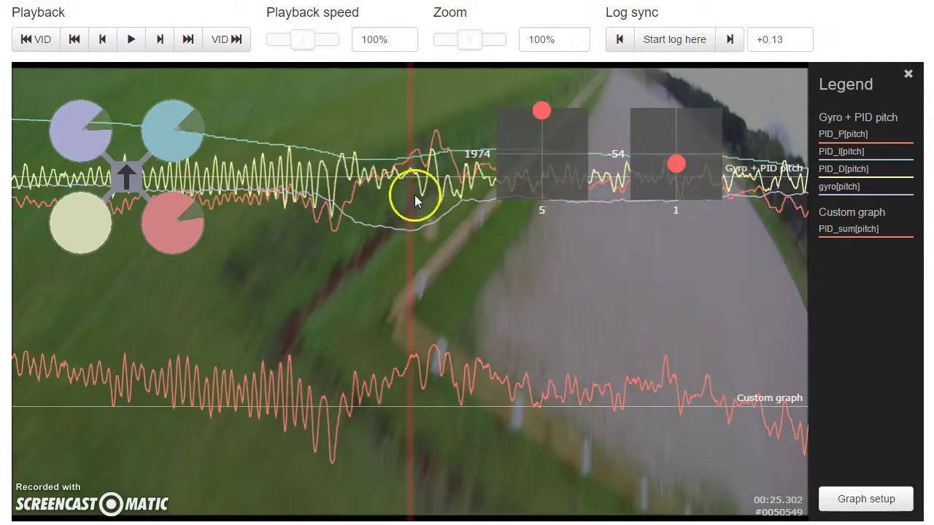
# Step: Scrub the log back past about 22.7 seconds and forward again to examine the pitch PID sum in the preceding turns
pyautogui.moveTo(561, 313); pyautogui.dragTo(681, 319)
pyautogui.moveTo(310, 294); pyautogui.dragTo(784, 290)
pyautogui.moveTo(426, 274); pyautogui.dragTo(473, 267)
pyautogui.moveTo(407, 290); pyautogui.dragTo(730, 279)
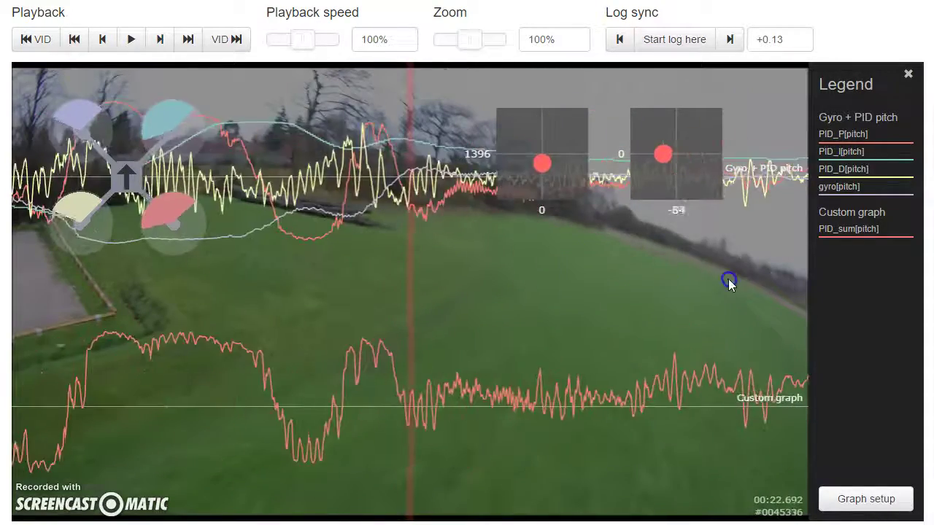
pyautogui.moveTo(544, 302); pyautogui.dragTo(822, 330)
pyautogui.moveTo(611, 357); pyautogui.dragTo(206, 328)
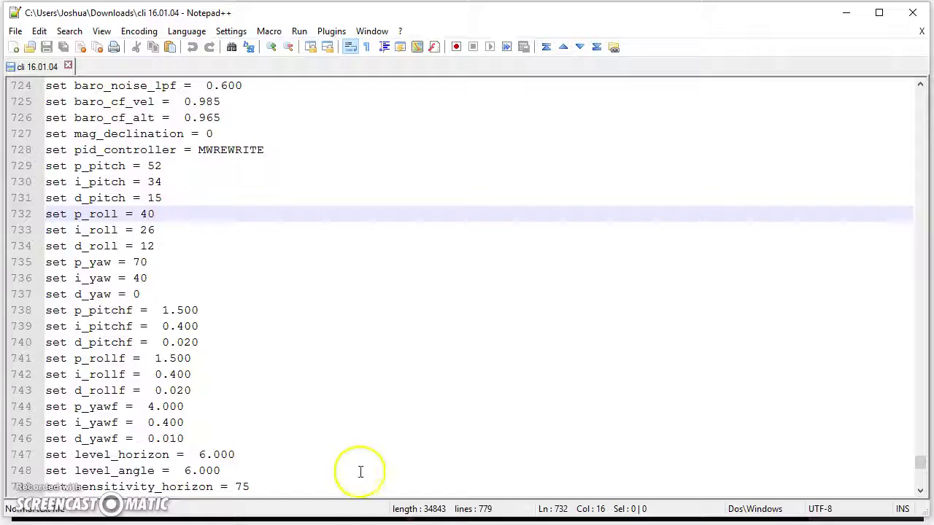
# Step: Search the CLI settings file for "cut_hz" and inspect the dterm_cut_hz and yaw_pterm_cut_hz lines
pyautogui.doubleClick(367, 391)
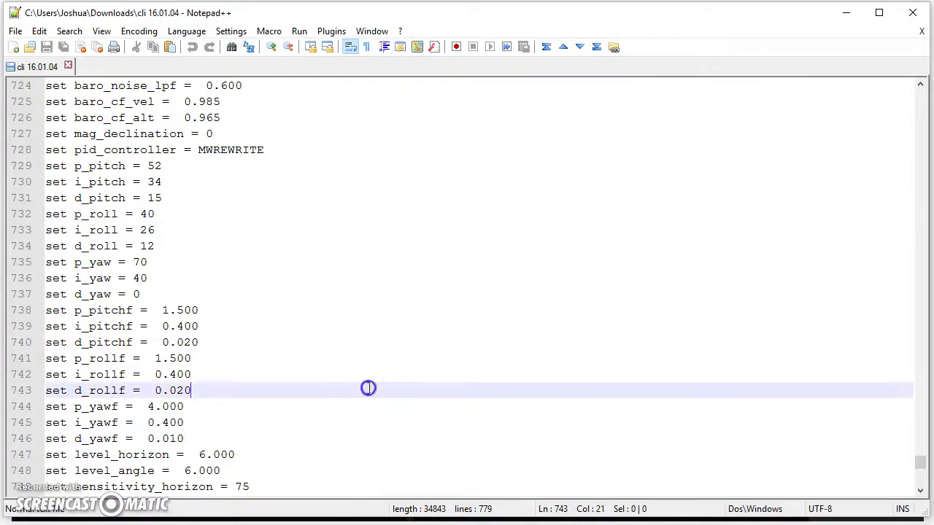
pyautogui.hotkey('ctrl', 'f')
pyautogui.write('cut_hz')
pyautogui.press('Return')
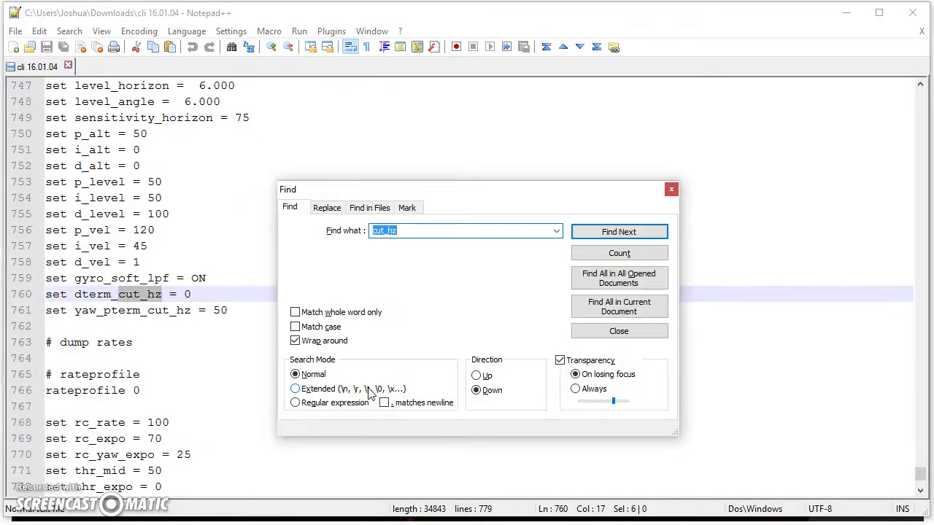
pyautogui.press('Escape')
pyautogui.click(230, 295)
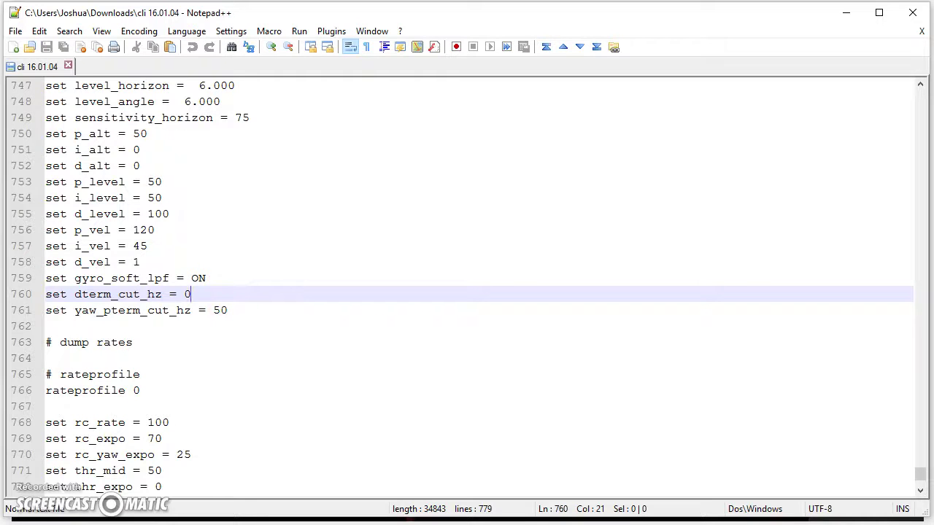
pyautogui.click(69, 326)
pyautogui.click(73, 310)
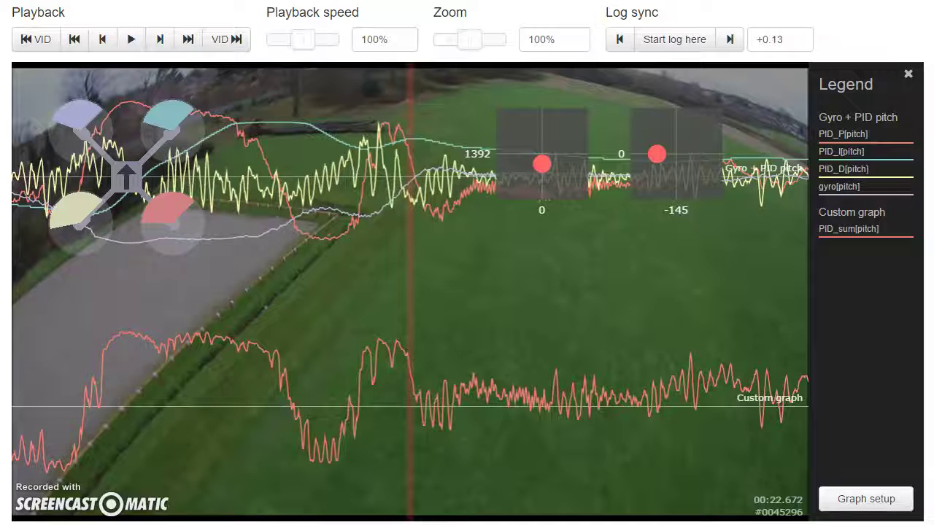
# Step: In the blackbox log viewer, scrub forward through 24.4 to about 26.4 seconds, comparing the pitch PID sum with the pitch P, D and gyro traces
pyautogui.moveTo(526, 242); pyautogui.dragTo(252, 299)
pyautogui.click(665, 277)
pyautogui.moveTo(666, 278); pyautogui.dragTo(330, 338)
pyautogui.moveTo(425, 338); pyautogui.dragTo(442, 333)
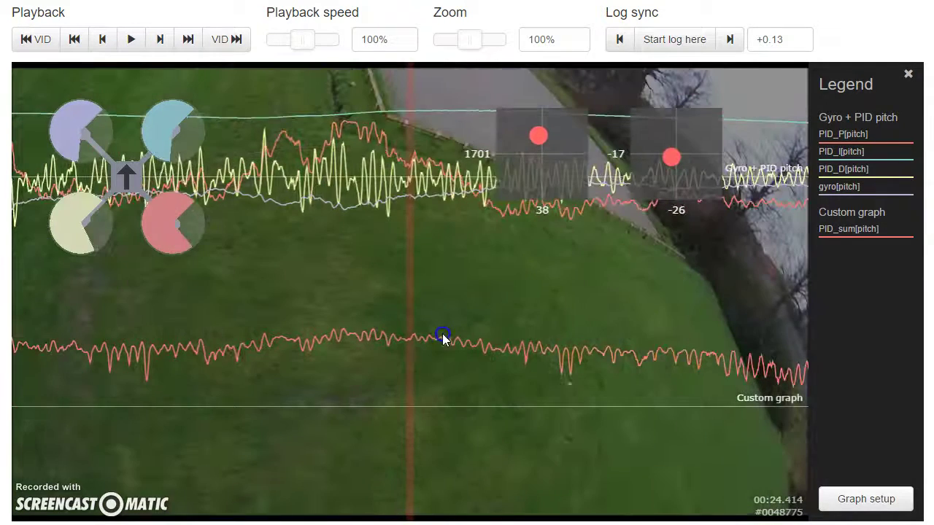
pyautogui.moveTo(521, 275); pyautogui.dragTo(295, 323)
pyautogui.moveTo(412, 393); pyautogui.dragTo(22, 387)
pyautogui.moveTo(350, 364); pyautogui.dragTo(137, 387)
pyautogui.moveTo(411, 369); pyautogui.dragTo(209, 359)
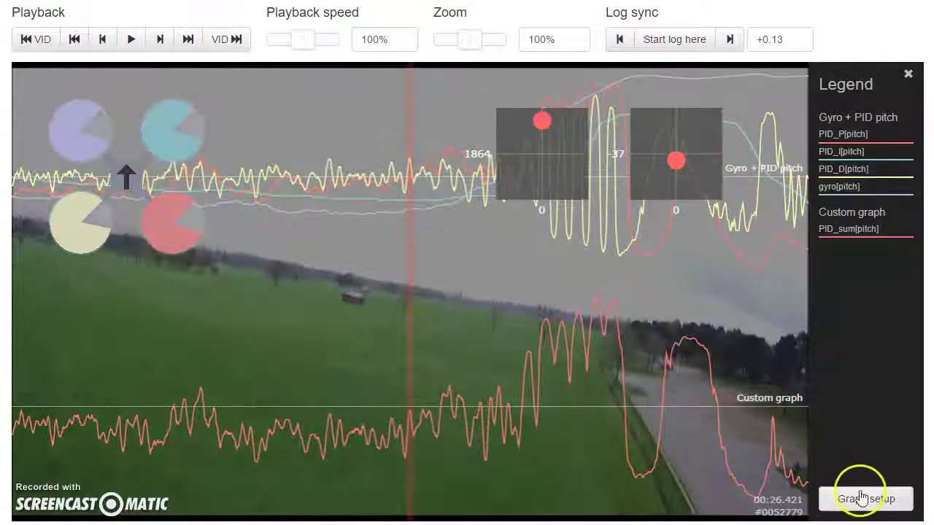
# Step: Remove the custom PID_sum[pitch] graph and save the graph setup, keeping only the Gyro + PID pitch graph
pyautogui.click(849, 496)
pyautogui.click(493, 295)
pyautogui.click(606, 259)
# Step: Scrub the log forward through 30.6 to about 35.7 seconds to examine the pitch P, I, D and gyro traces in the turns
pyautogui.moveTo(554, 358); pyautogui.dragTo(237, 372)
pyautogui.moveTo(581, 383); pyautogui.dragTo(33, 352)
pyautogui.moveTo(333, 369); pyautogui.dragTo(151, 348)
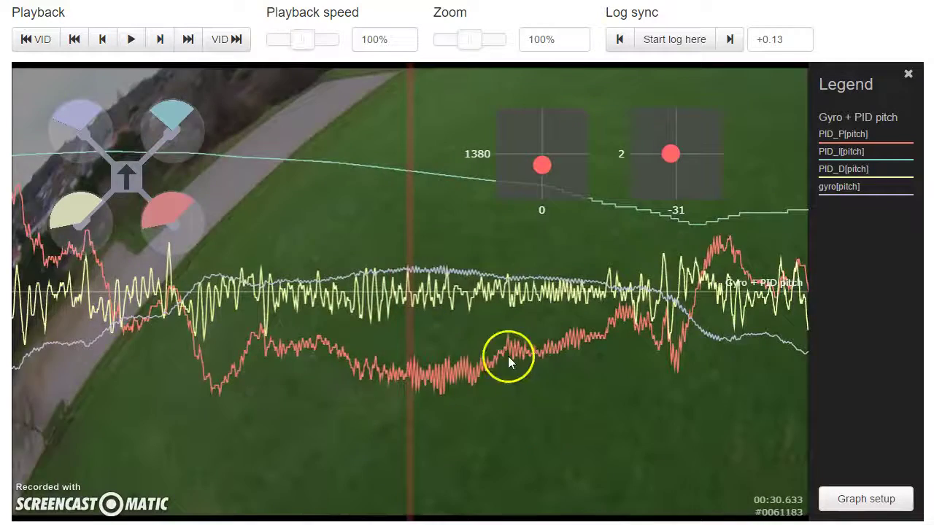
pyautogui.moveTo(506, 358); pyautogui.dragTo(384, 308)
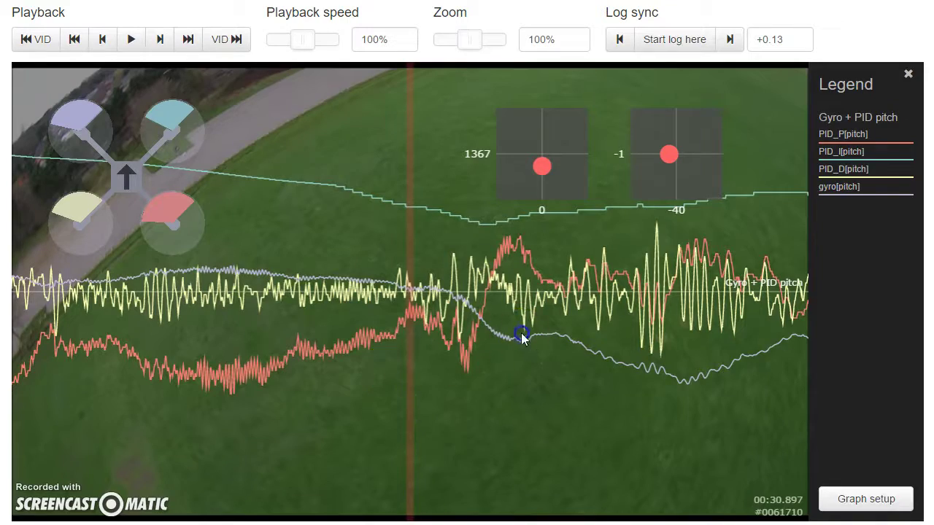
pyautogui.moveTo(521, 336); pyautogui.dragTo(371, 367)
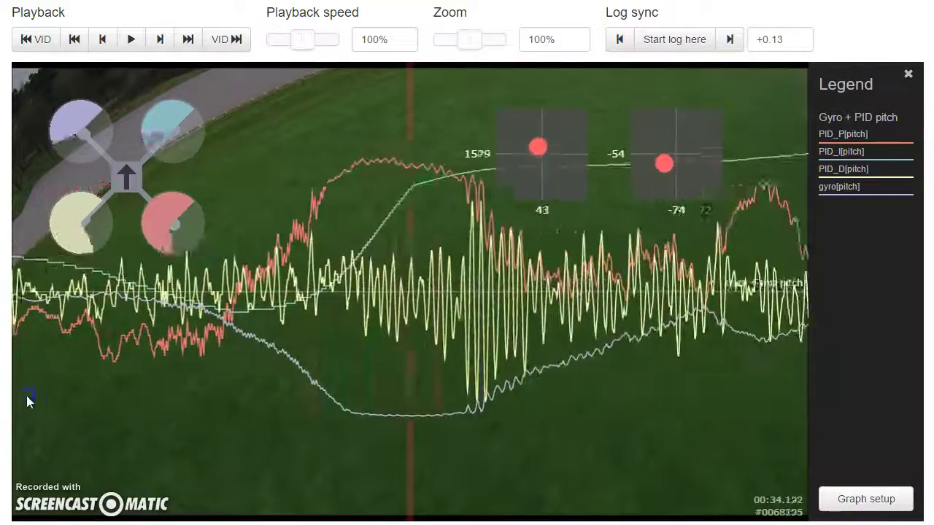
pyautogui.click(349, 433)
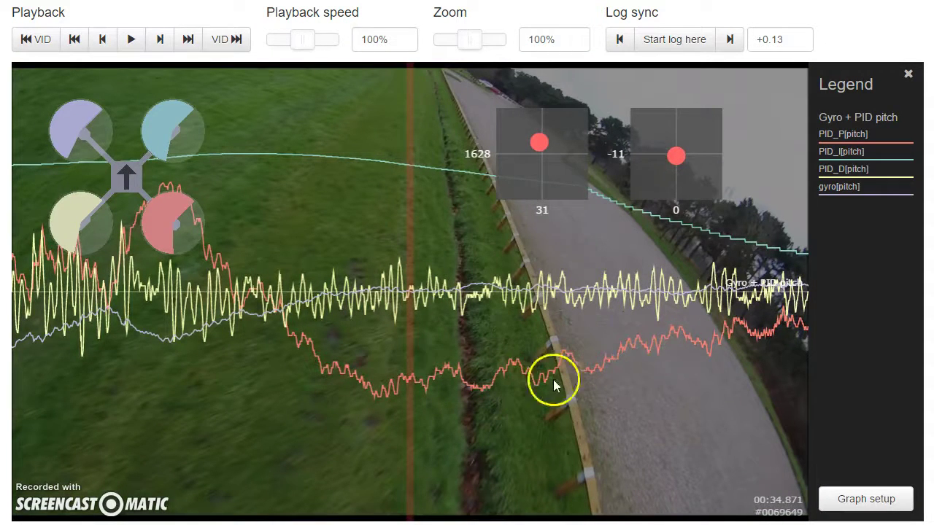
pyautogui.moveTo(428, 383); pyautogui.dragTo(359, 376)
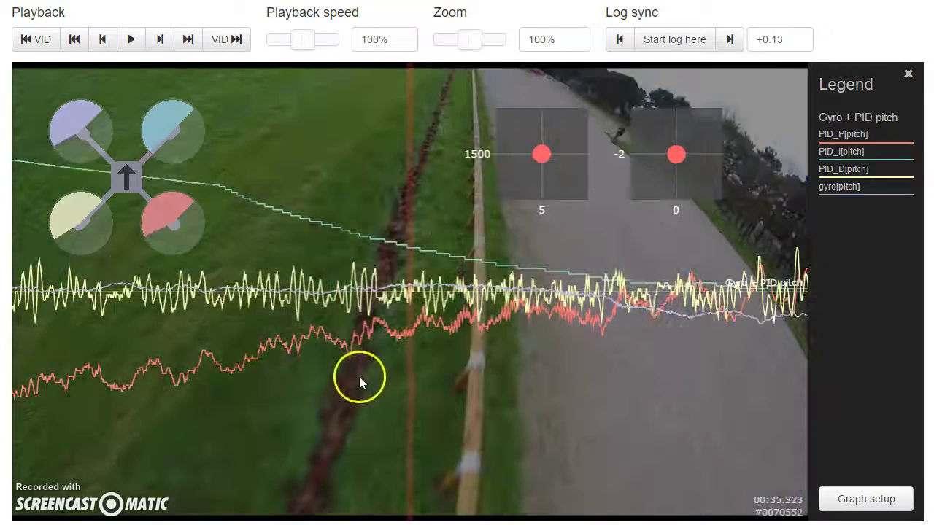
pyautogui.moveTo(380, 343); pyautogui.dragTo(448, 358)
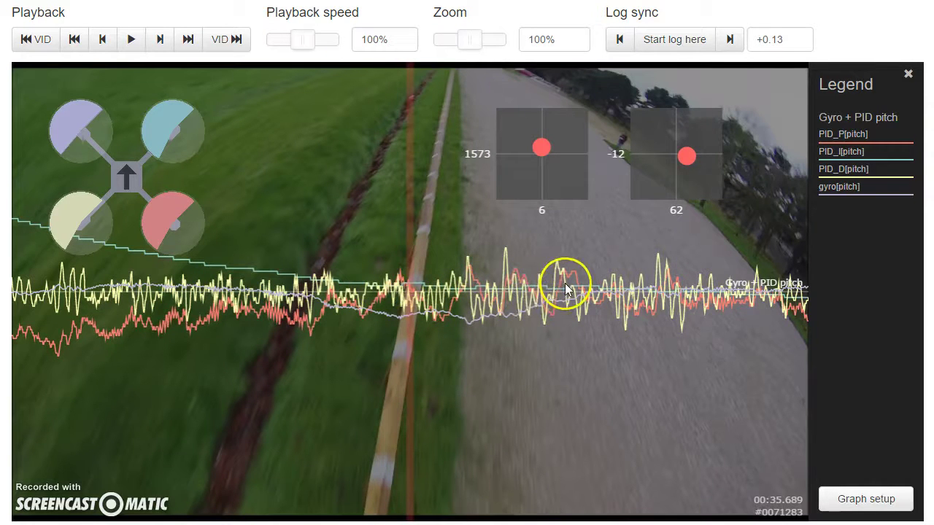
# Step: Scrub the log on to about 39.0 seconds to examine the pitch P and D oscillations
pyautogui.moveTo(566, 290); pyautogui.dragTo(329, 345)
pyautogui.moveTo(474, 406); pyautogui.dragTo(276, 392)
pyautogui.moveTo(475, 405); pyautogui.dragTo(617, 368)
pyautogui.moveTo(434, 308); pyautogui.dragTo(504, 306)
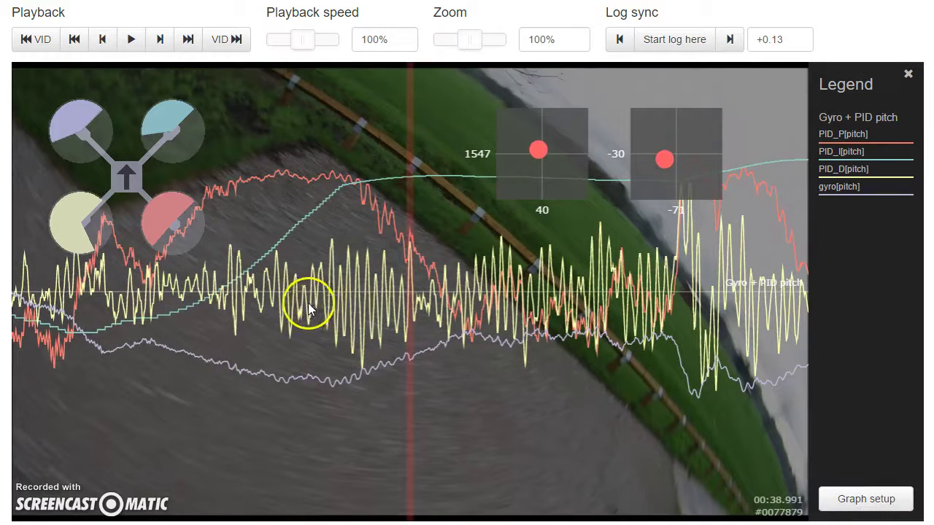
# Step: Add a second, custom graph plotting PID_sum[pitch], save the setup and scrub the log to about 39.6 seconds to compare it
pyautogui.click(843, 494)
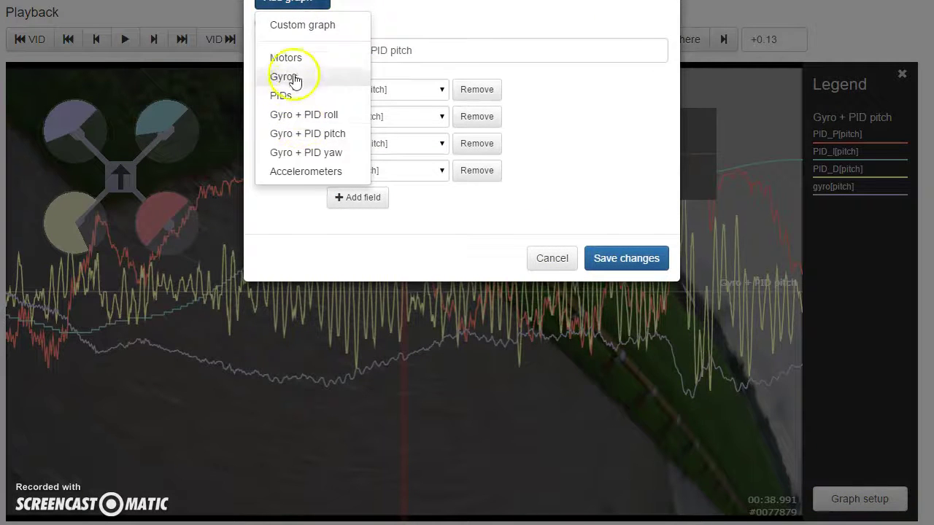
pyautogui.click(297, 30)
pyautogui.click(356, 299)
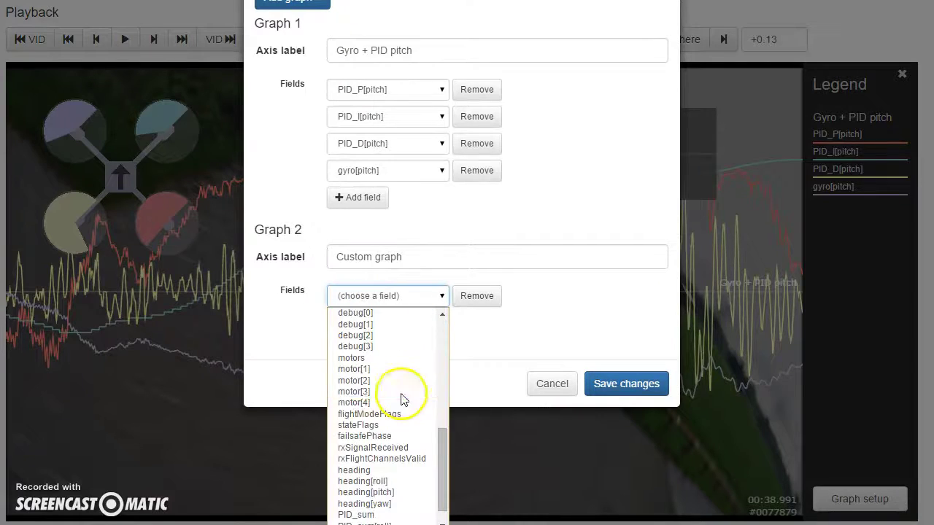
pyautogui.click(386, 515)
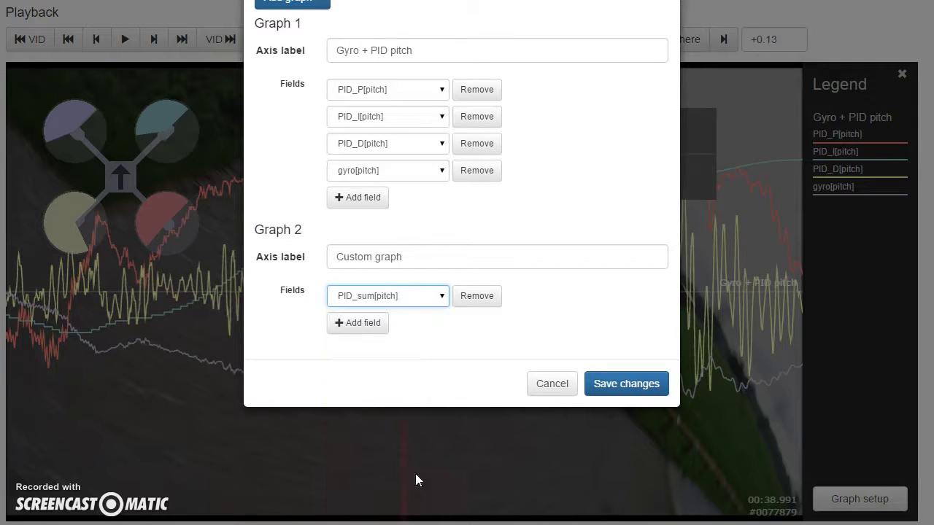
pyautogui.click(600, 390)
pyautogui.moveTo(424, 431); pyautogui.dragTo(183, 407)
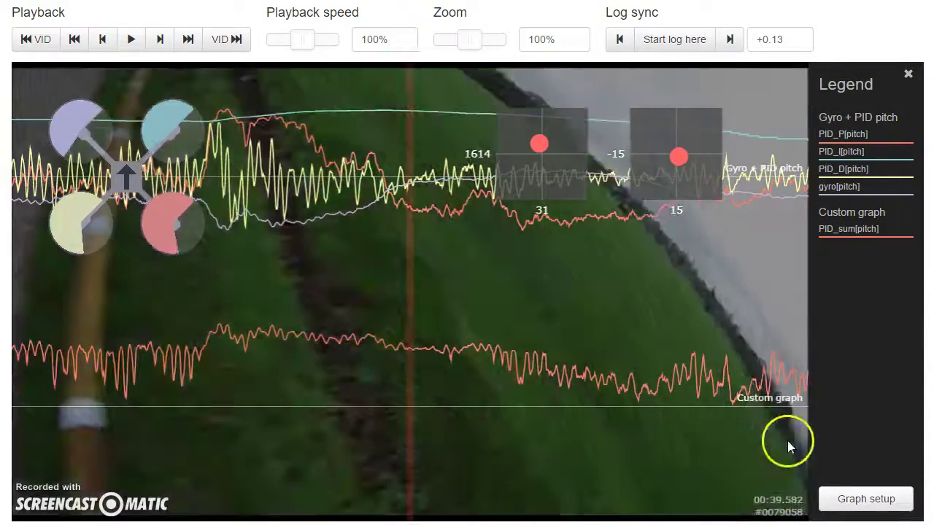
# Step: Remove both pitch graphs with all their fields, add the predefined Gyro + PID yaw graph and save the graph setup
pyautogui.click(844, 501)
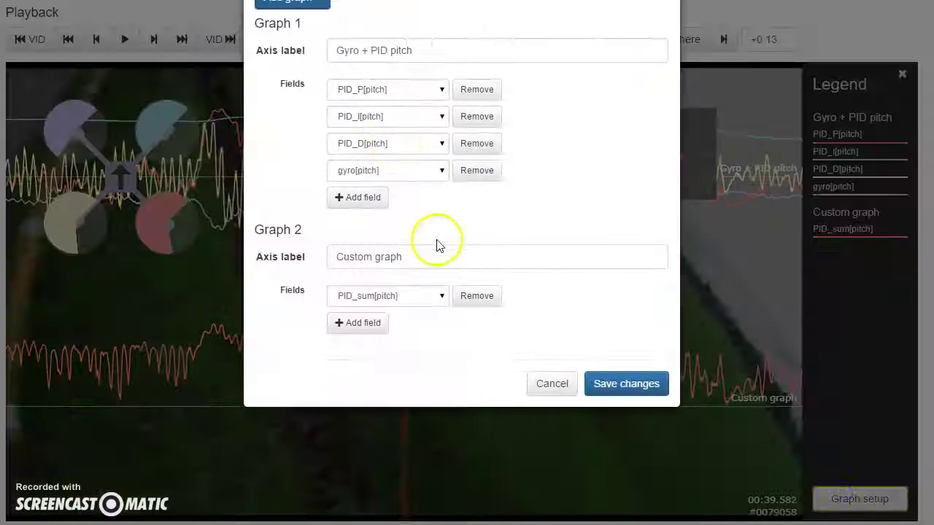
pyautogui.click(485, 301)
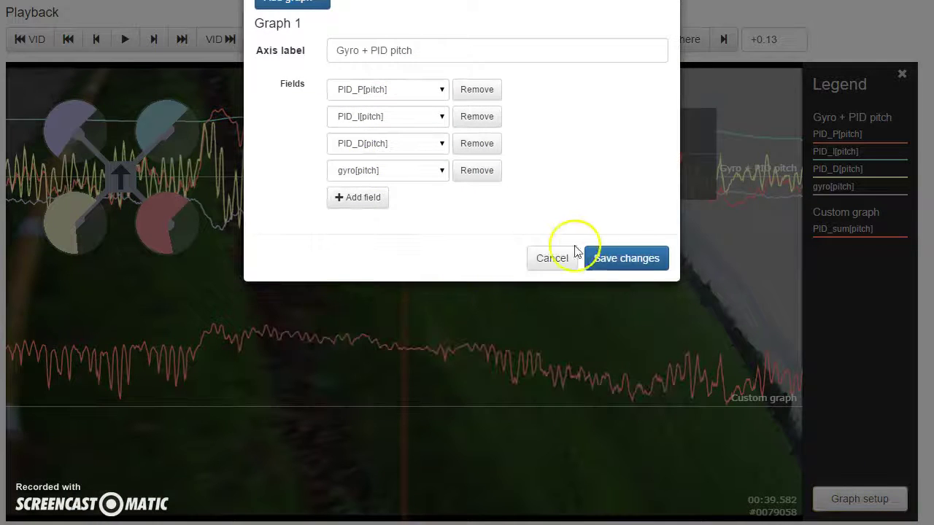
pyautogui.click(478, 89)
pyautogui.click(478, 89)
pyautogui.click(478, 89)
pyautogui.click(478, 89)
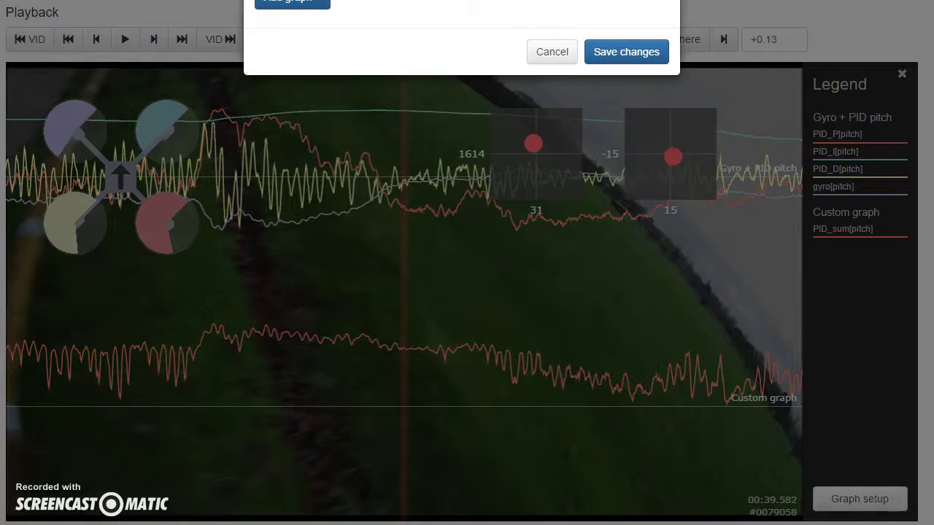
pyautogui.click(289, 4)
pyautogui.click(301, 151)
pyautogui.click(598, 257)
# Step: Scrub the log back from about 39.4 to about 34.1 seconds to examine the yaw P, I and gyro traces
pyautogui.moveTo(521, 292); pyautogui.dragTo(599, 301)
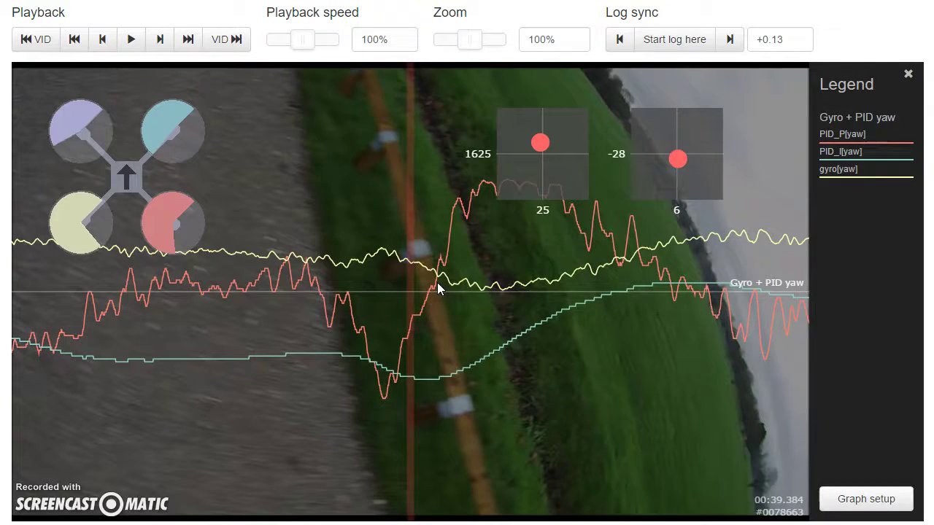
pyautogui.moveTo(674, 344); pyautogui.dragTo(902, 360)
pyautogui.moveTo(434, 369); pyautogui.dragTo(933, 369)
pyautogui.moveTo(400, 371); pyautogui.dragTo(852, 396)
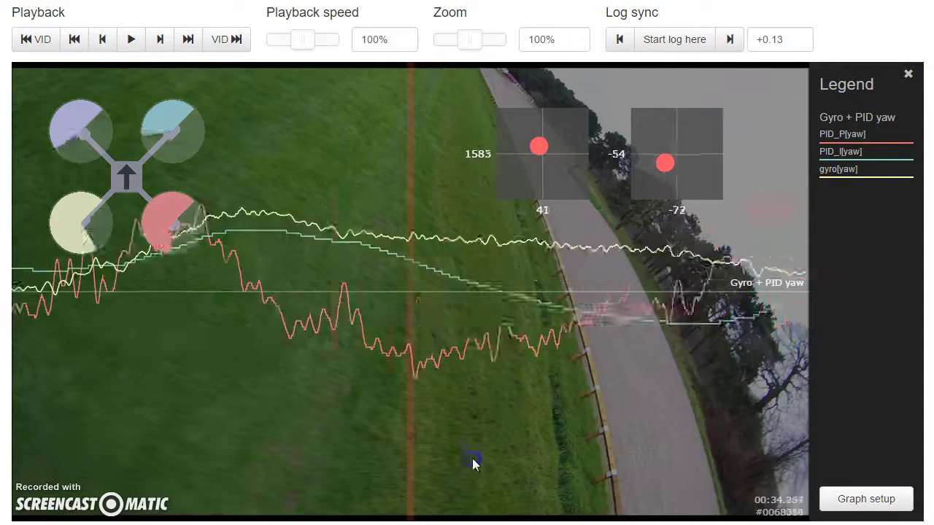
pyautogui.moveTo(475, 463); pyautogui.dragTo(786, 515)
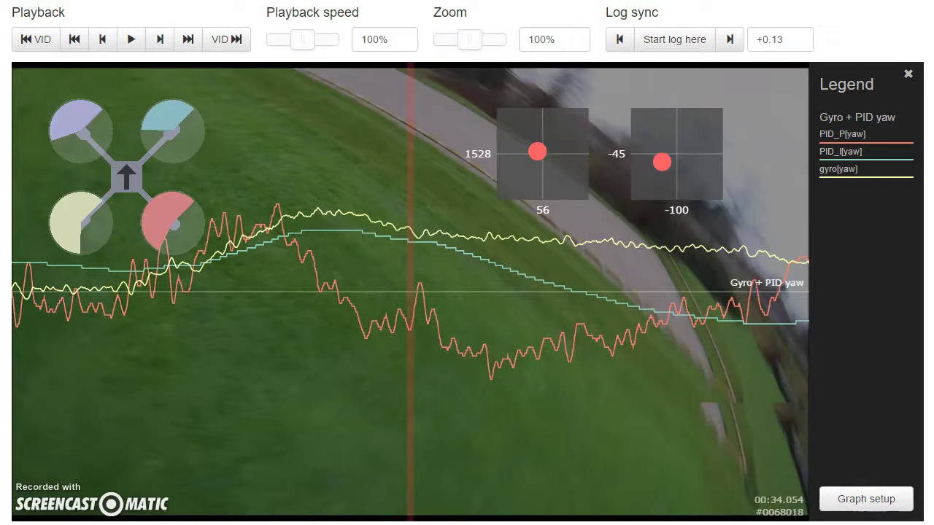
# Step: Switch to the CLI settings file in Notepad++, check the yaw P, I and D values and return to the log viewer
pyautogui.hotkey('alt', 'Tab')
pyautogui.scroll(-3, 393, 356)
pyautogui.scroll(8, 393, 356)
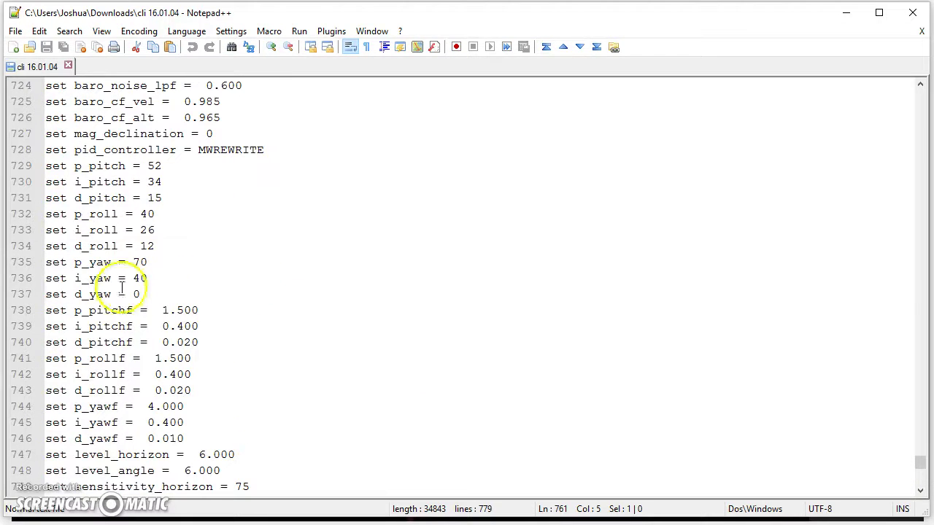
pyautogui.hotkey('alt', 'Tab')
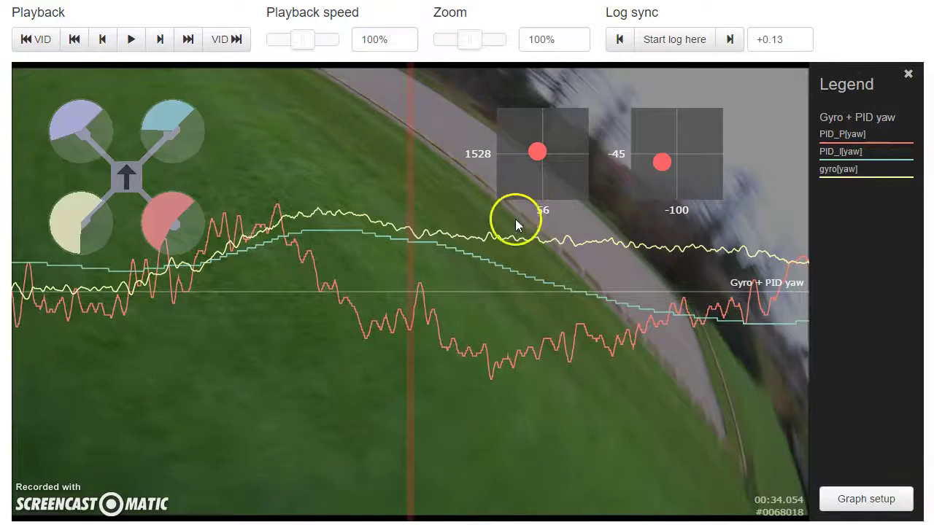
# Step: Scrub the log forward past about 36.0 seconds and move to about 17.7 seconds, examining the yaw P oscillations
pyautogui.click(533, 357)
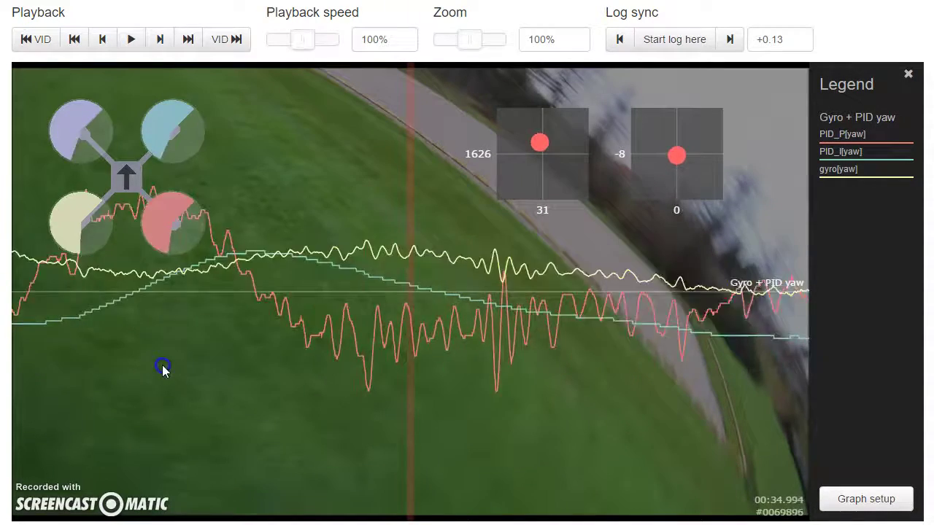
pyautogui.click(175, 392)
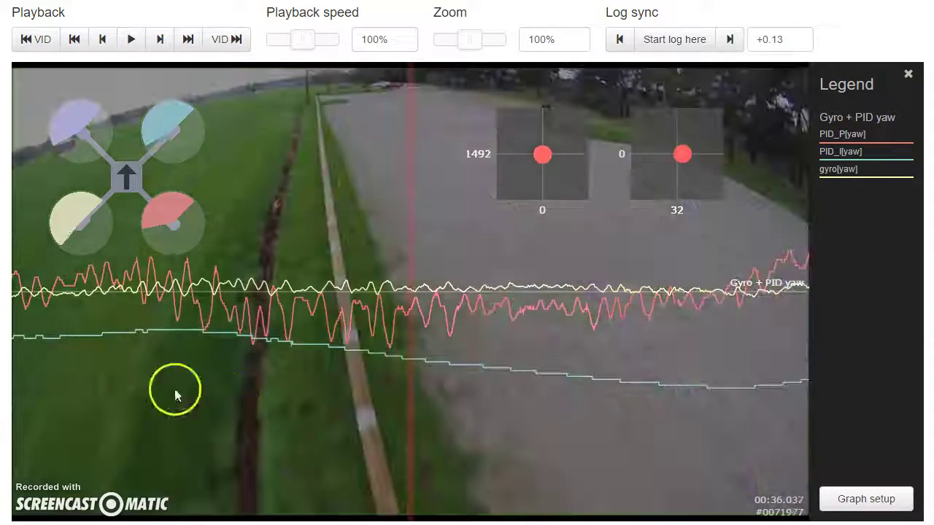
pyautogui.moveTo(286, 406); pyautogui.dragTo(60, 406)
pyautogui.moveTo(777, 399); pyautogui.dragTo(230, 398)
pyautogui.moveTo(730, 384); pyautogui.dragTo(410, 382)
pyautogui.moveTo(684, 443); pyautogui.dragTo(412, 431)
pyautogui.click(720, 415)
pyautogui.moveTo(719, 417); pyautogui.dragTo(659, 409)
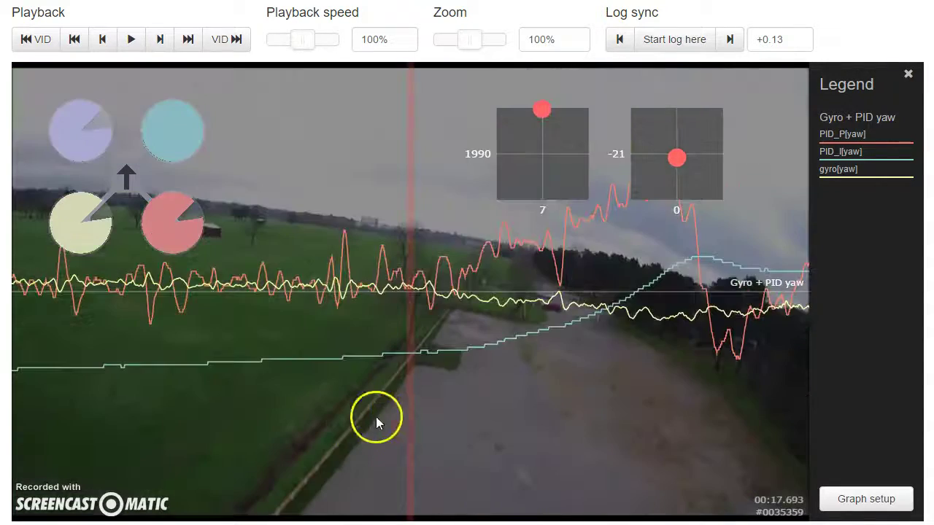
# Step: Scrub the log back through 16.4 to about 14.0 seconds and forward again to examine yaw P and gyro at high throttle
pyautogui.moveTo(376, 417); pyautogui.dragTo(645, 407)
pyautogui.moveTo(207, 338); pyautogui.dragTo(436, 354)
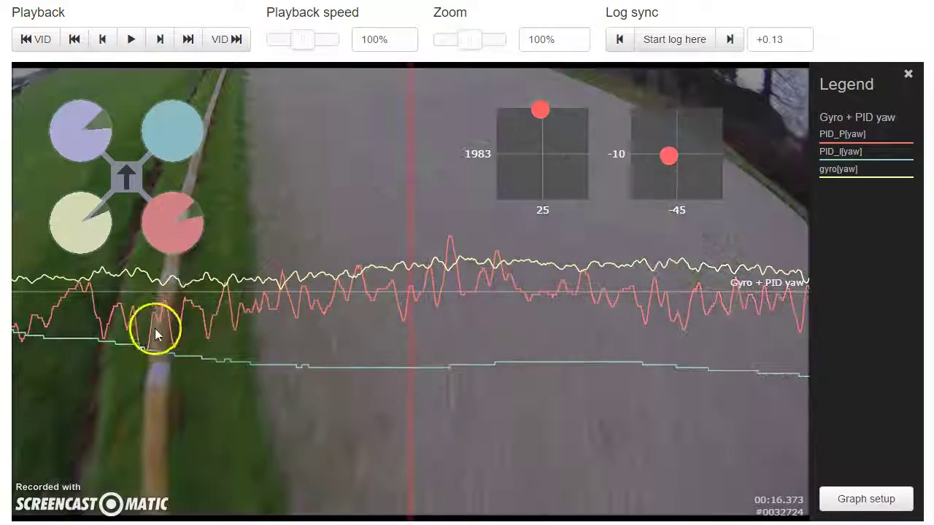
pyautogui.moveTo(65, 454); pyautogui.dragTo(930, 432)
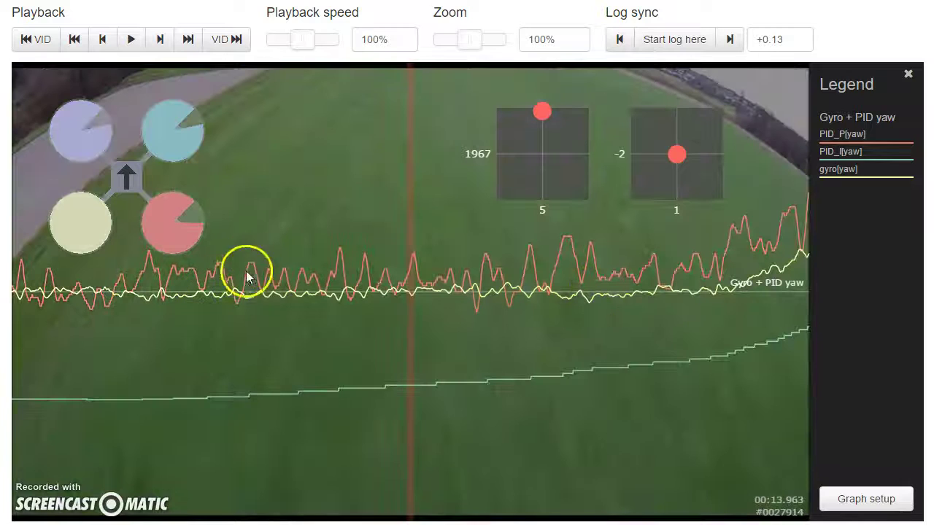
pyautogui.moveTo(392, 335); pyautogui.dragTo(190, 310)
pyautogui.moveTo(438, 348); pyautogui.dragTo(258, 386)
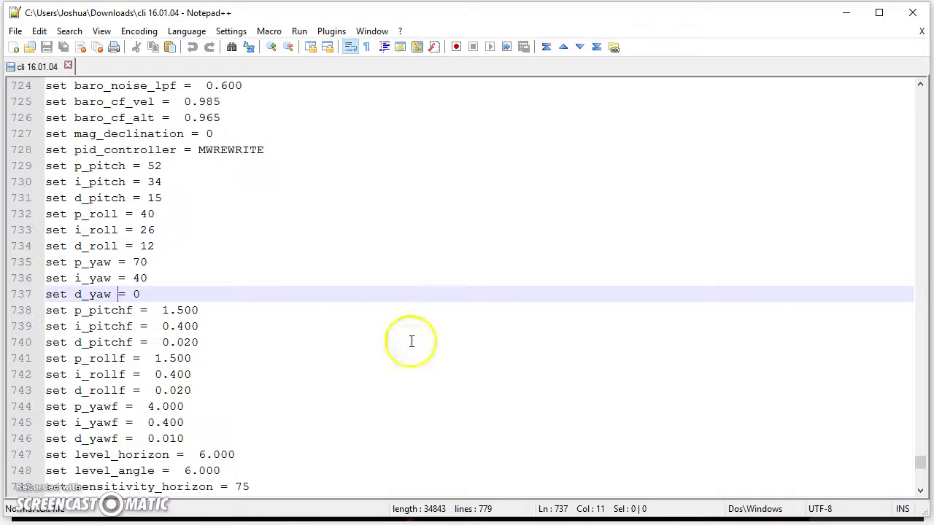
# Step: Check the p_yaw line in the CLI settings file, and scrub the log forward from about 15.1 to about 16.3 seconds
pyautogui.click(98, 262)
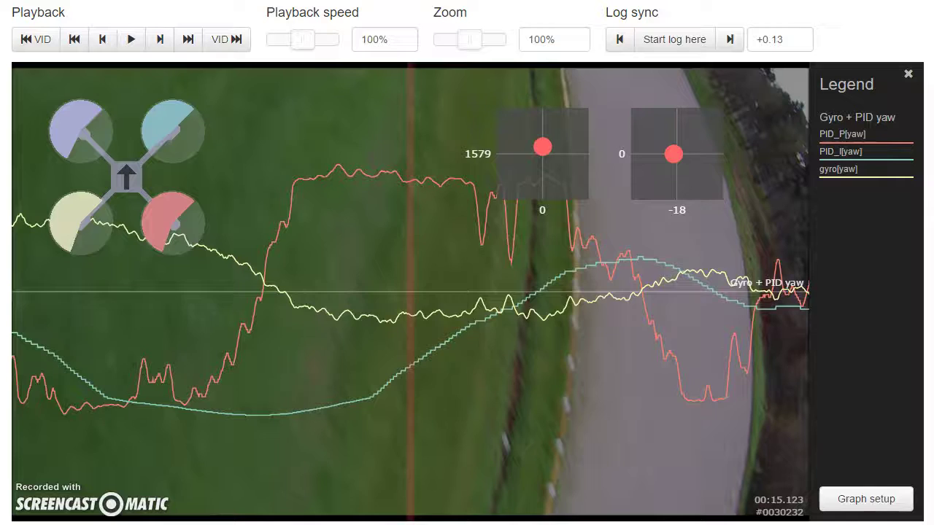
pyautogui.moveTo(472, 358); pyautogui.dragTo(369, 394)
pyautogui.moveTo(432, 381); pyautogui.dragTo(200, 410)
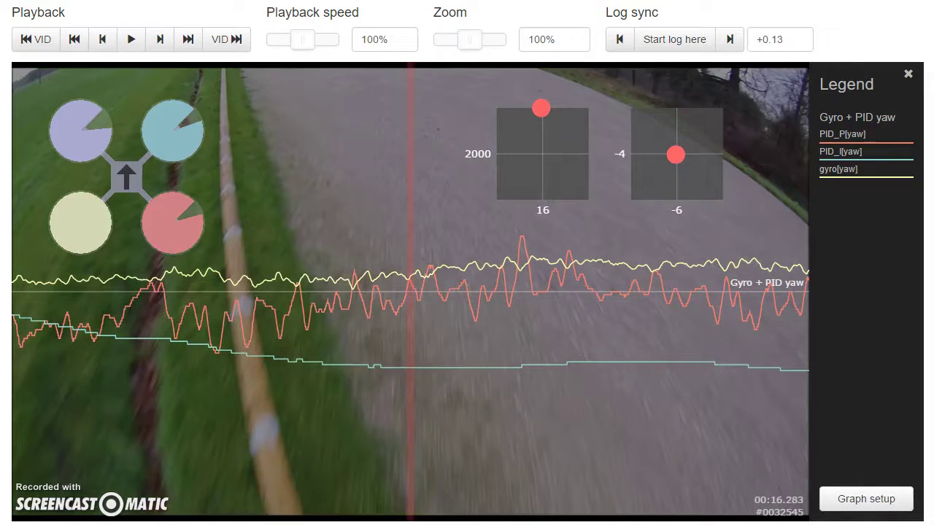